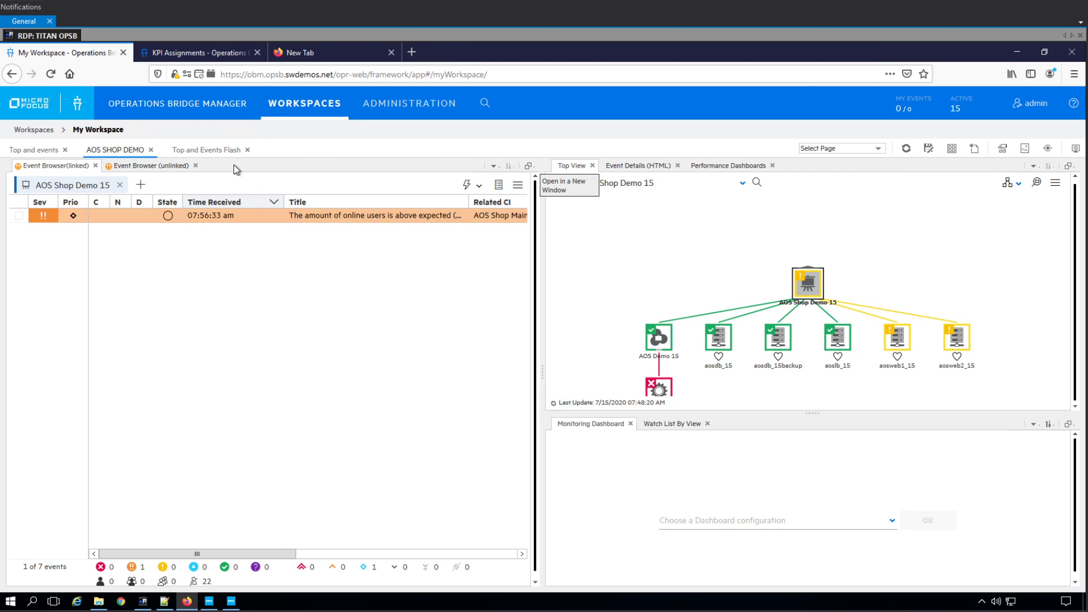
# Step: Open the Top and Events Flash page, and run the batch of sendEvent.sh commands in the OBM SSH session in mRemoteNG
pyautogui.click(220, 152)
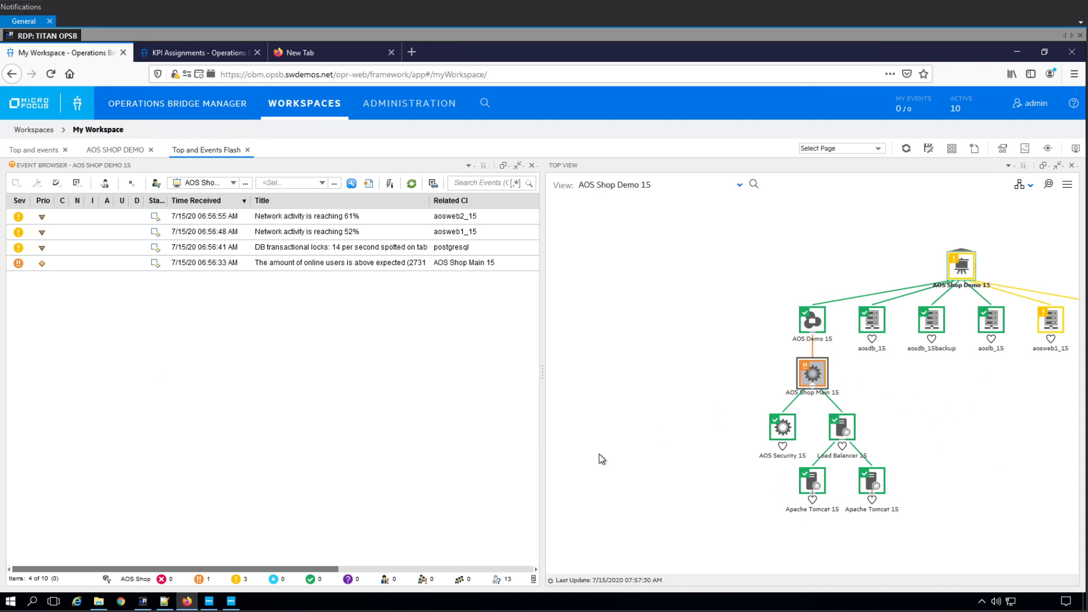
pyautogui.click(147, 602)
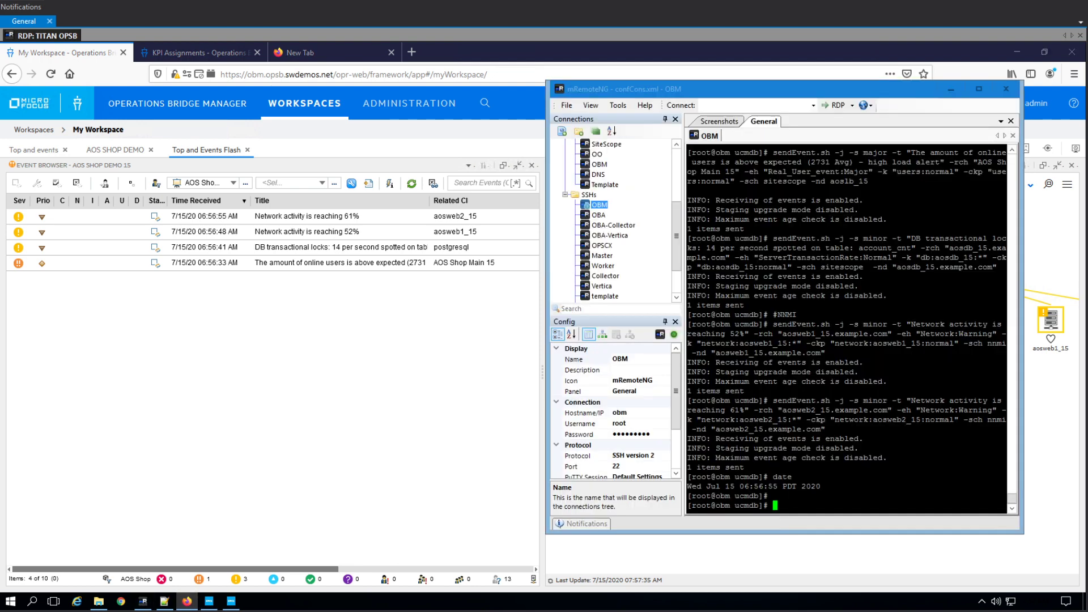
pyautogui.press('shift+Insert')
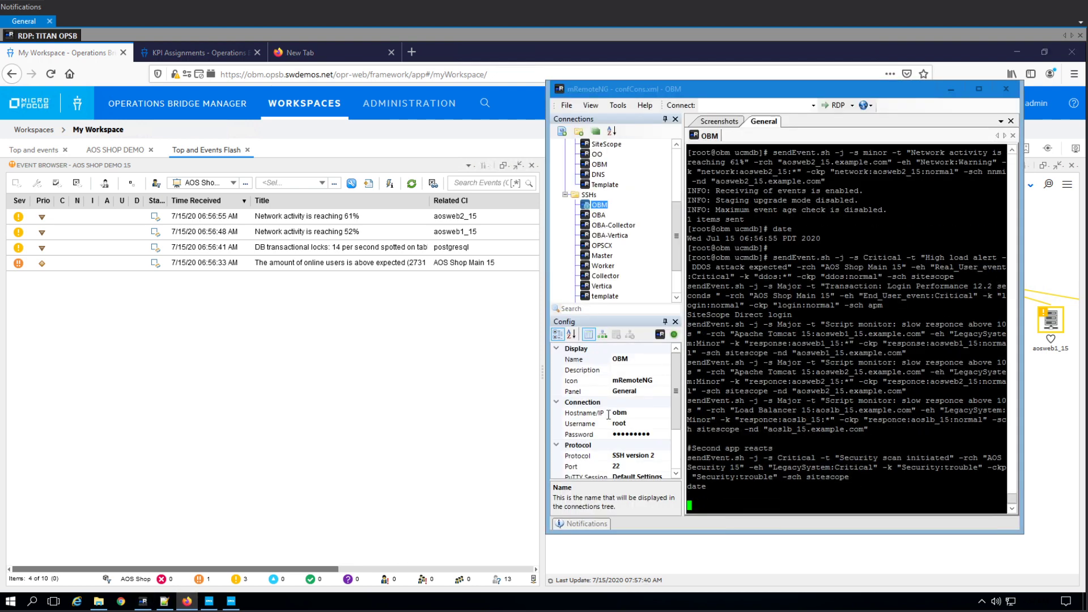
pyautogui.click(501, 293)
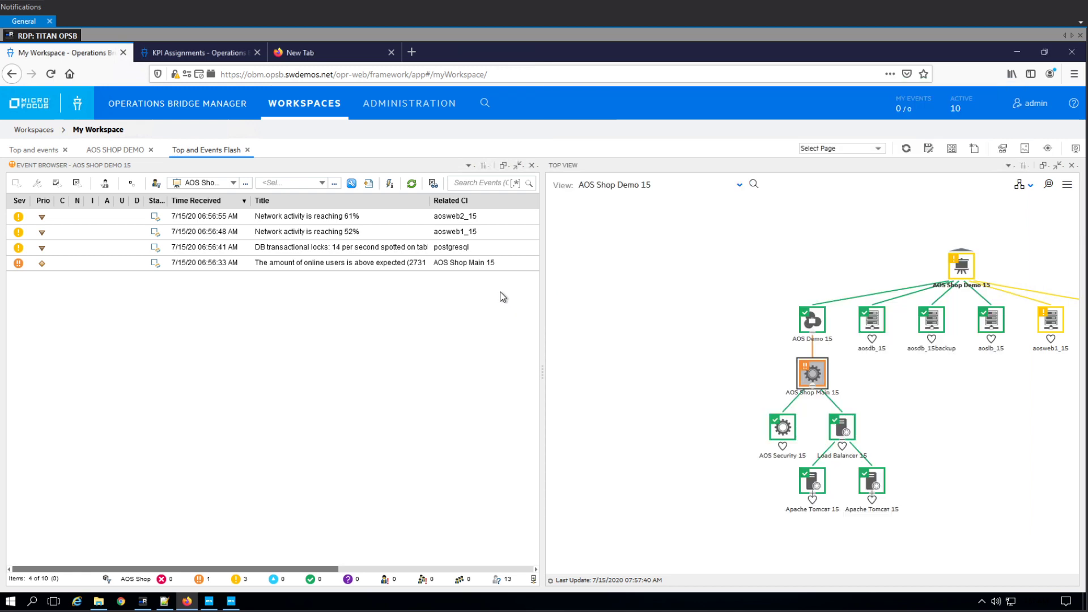
# Step: Locate aosweb1_15 in the topology from its network activity event, and check the event script's progress in mRemoteNG
pyautogui.click(333, 233)
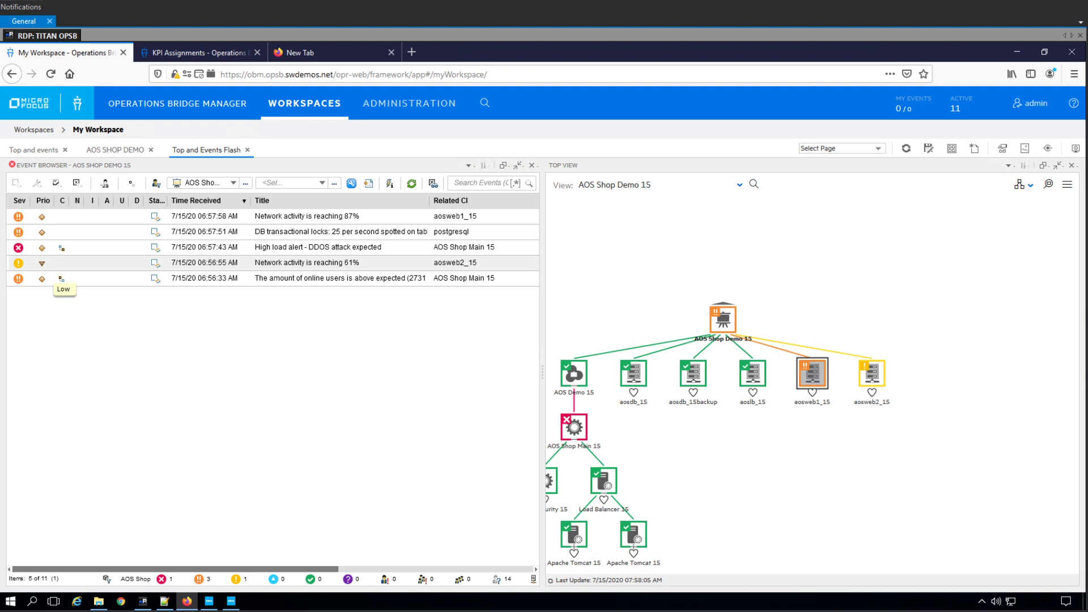
pyautogui.click(143, 602)
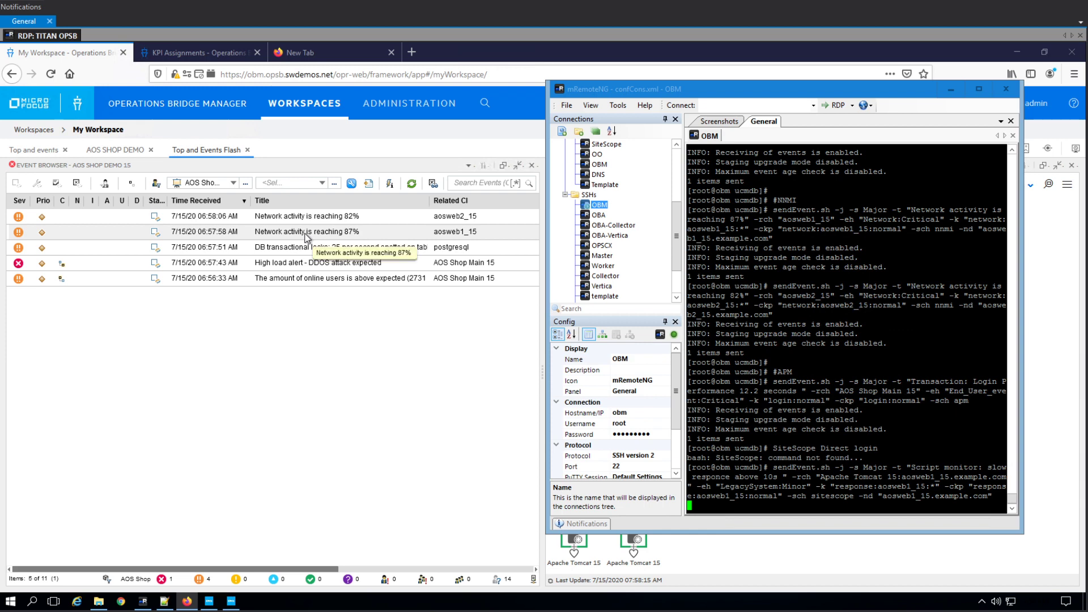
pyautogui.click(322, 315)
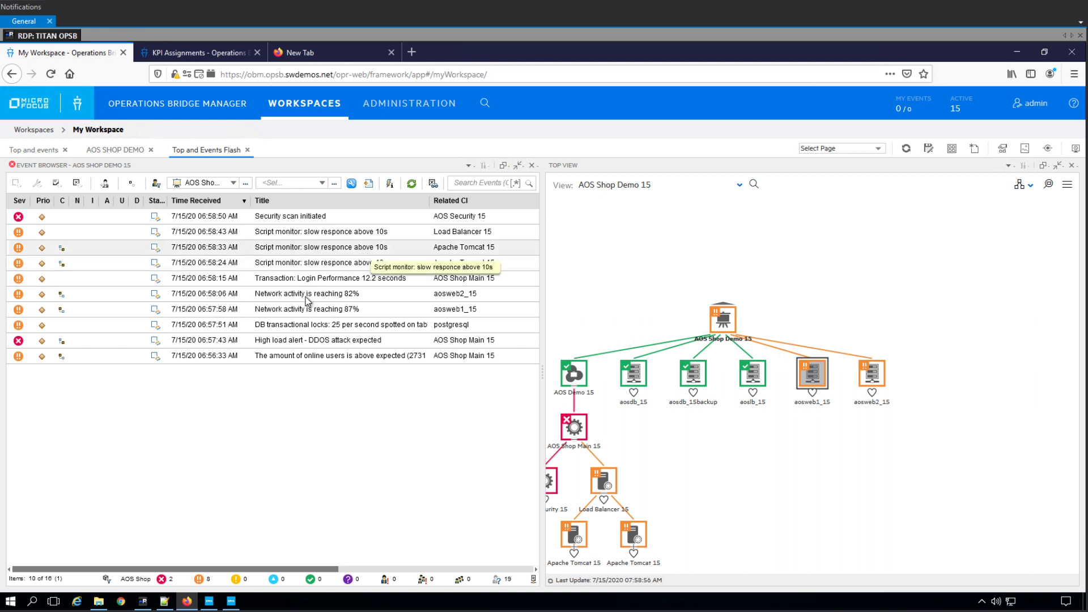
# Step: Examine where the Apache Tomcat 15, aosweb2_15 and AOS Shop Main 15 events sit in the topology view
pyautogui.click(301, 264)
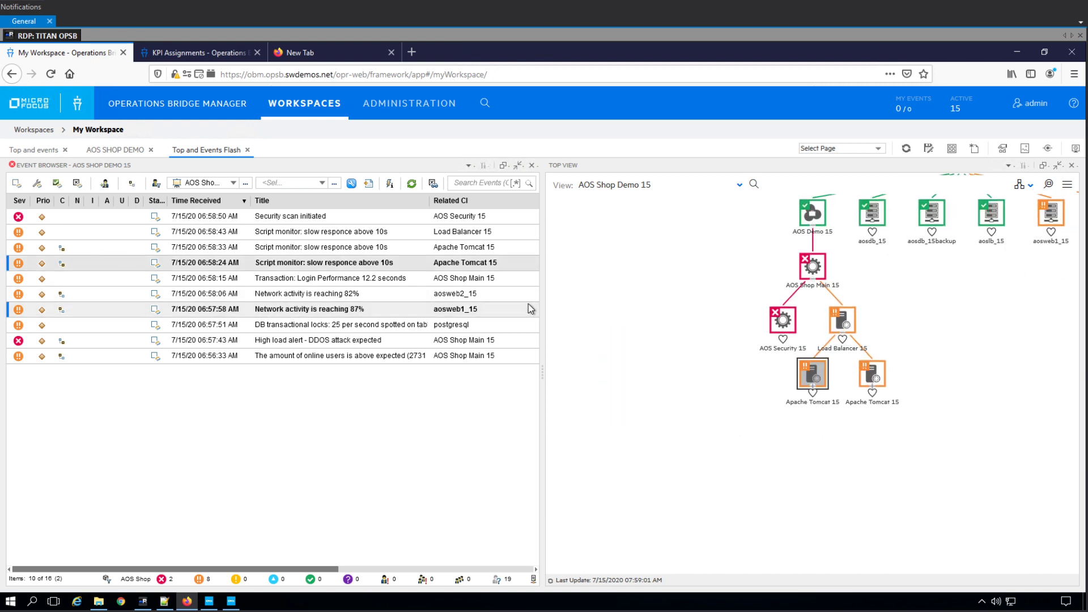
pyautogui.click(340, 294)
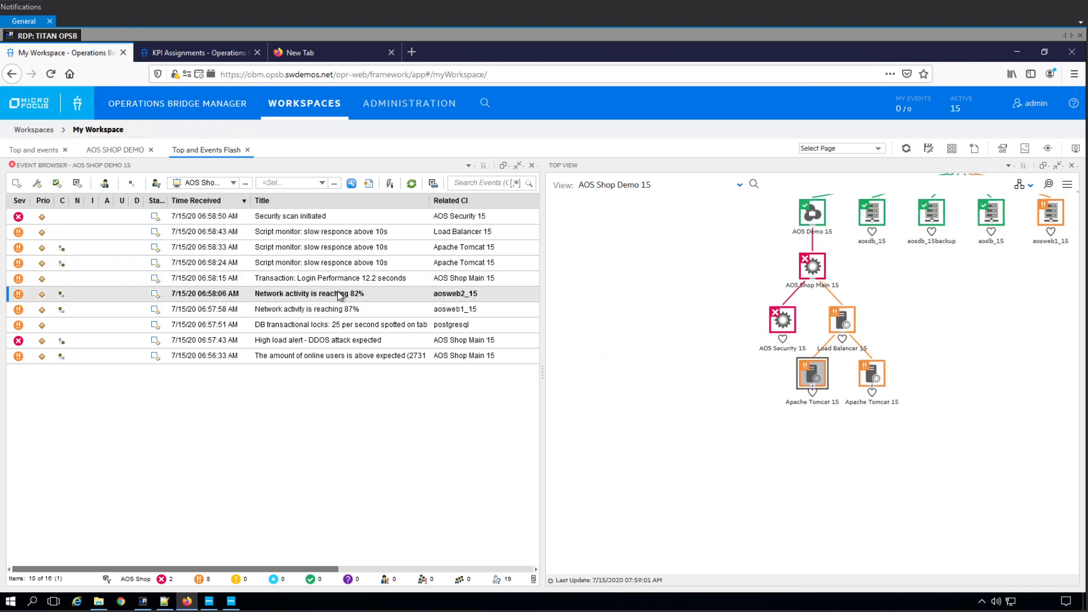
pyautogui.keyDown('ctrl'); pyautogui.click(331, 252); pyautogui.keyUp('ctrl')
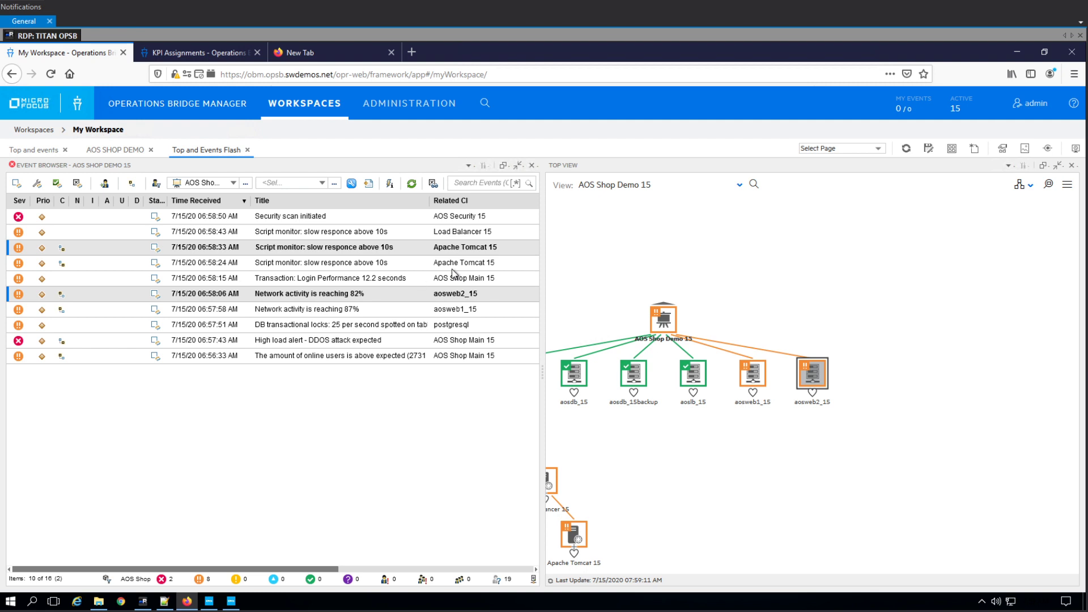
pyautogui.click(316, 354)
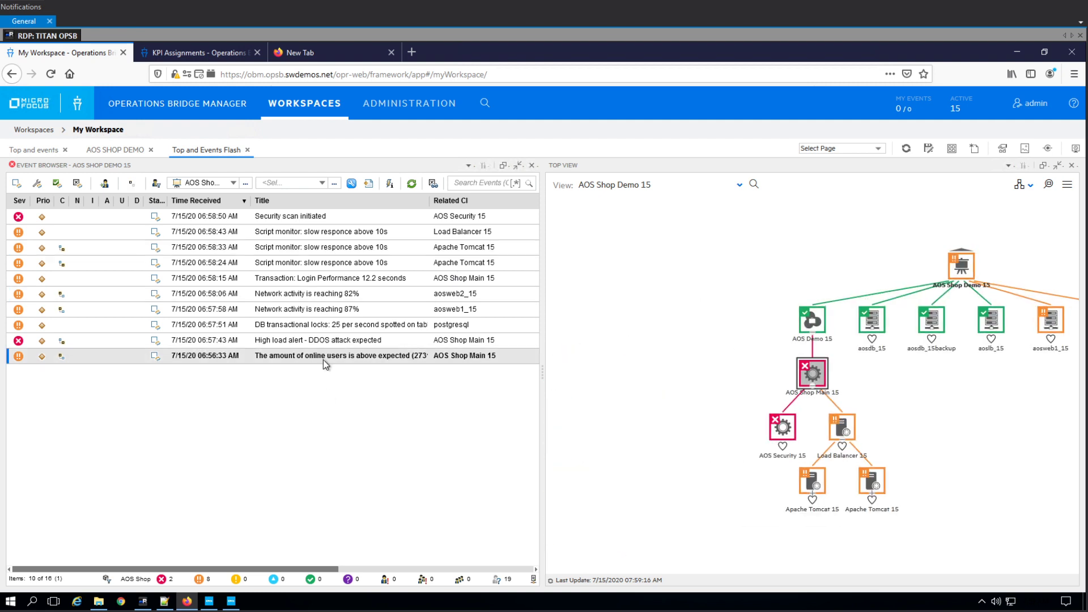
pyautogui.click(341, 341)
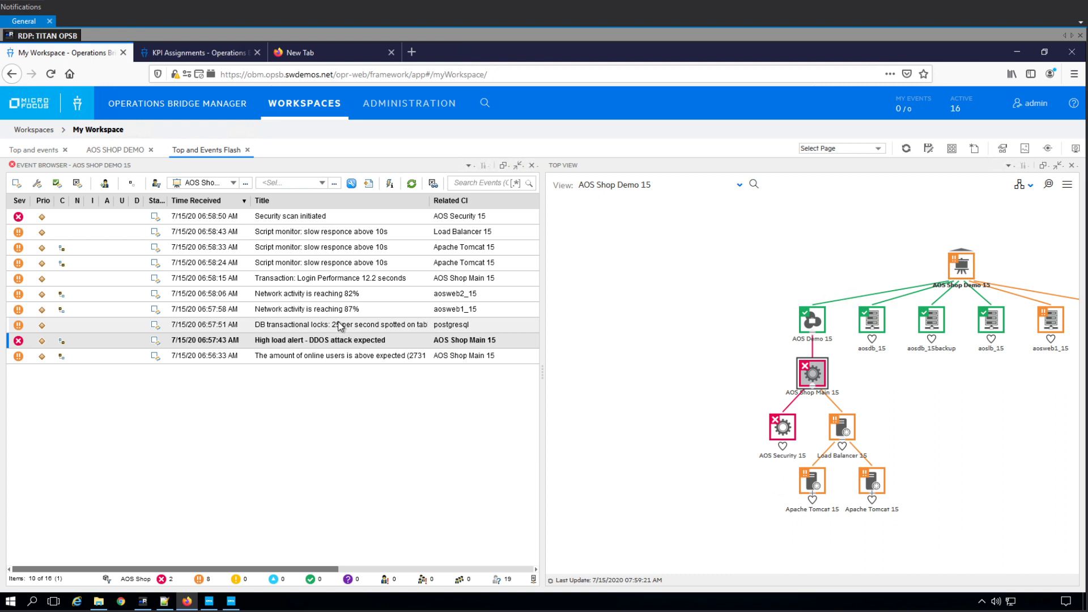
# Step: Relate the DB transactional locks event to "High load alert - DDOS attack expected" as the cause, with the correlation rule wizard enabled
pyautogui.click(340, 325)
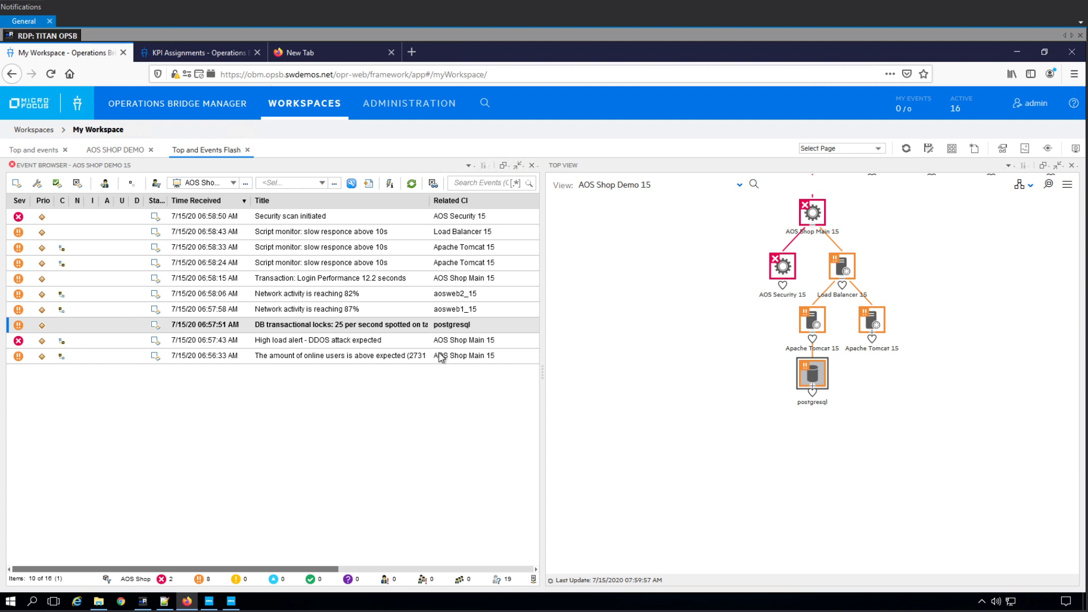
pyautogui.keyDown('ctrl'); pyautogui.click(323, 342); pyautogui.keyUp('ctrl')
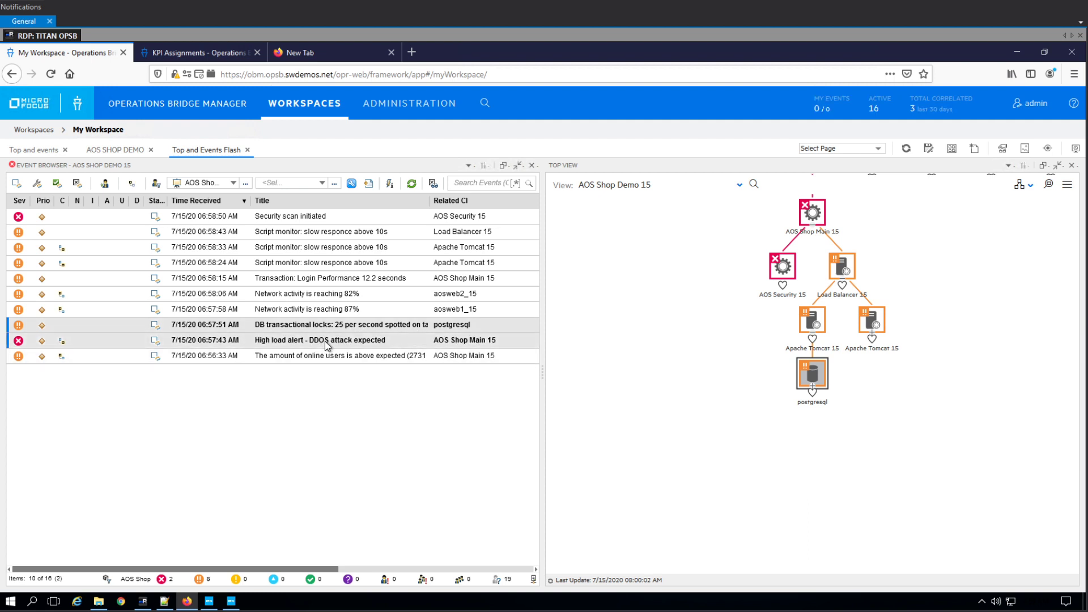
pyautogui.rightClick(325, 341)
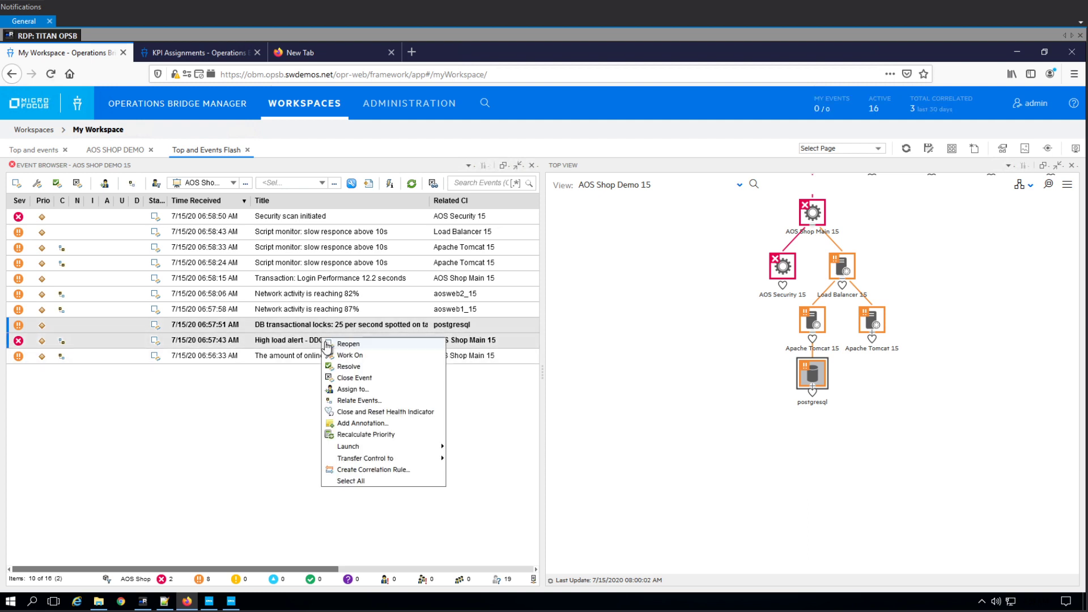
pyautogui.click(361, 401)
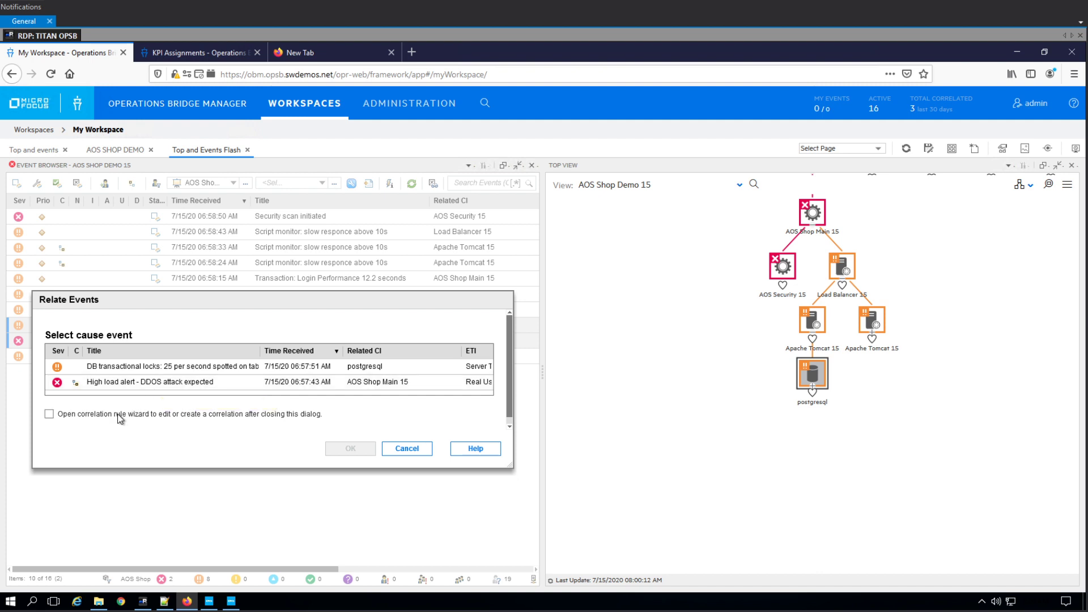
pyautogui.click(62, 417)
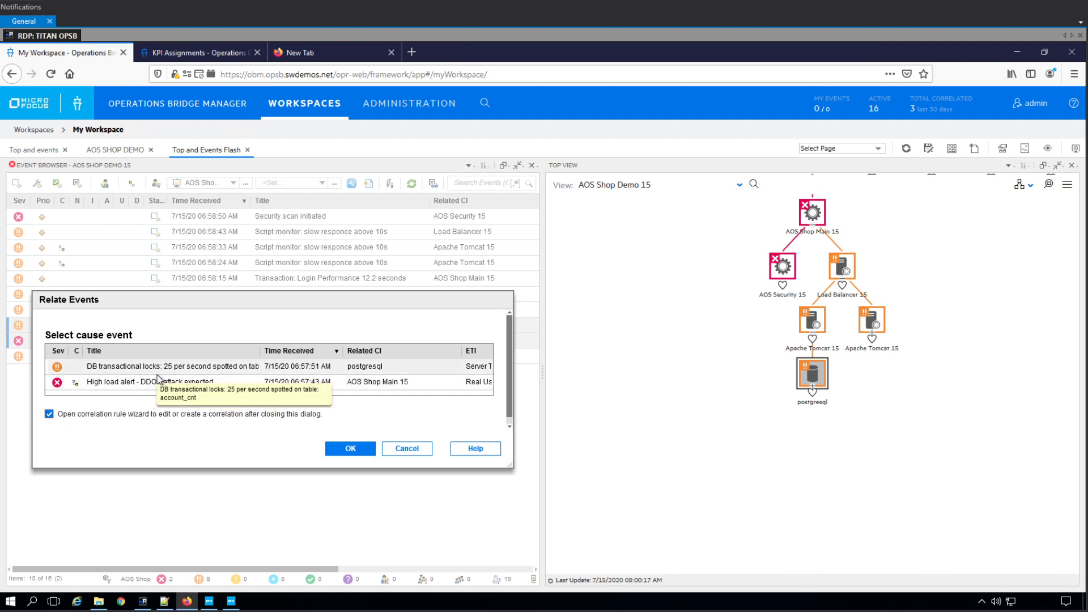
pyautogui.click(135, 383)
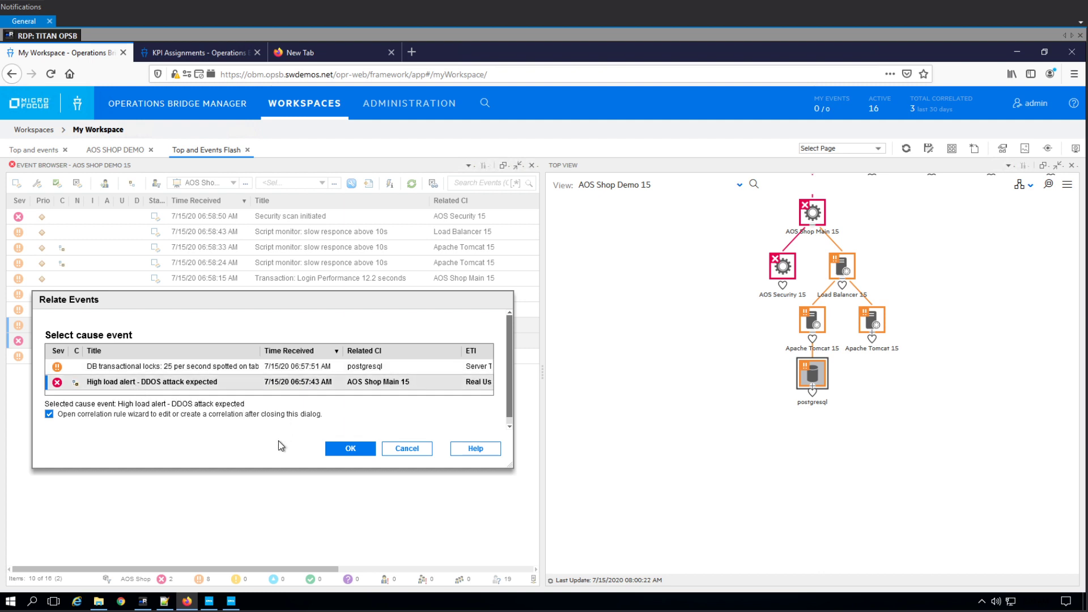
pyautogui.click(344, 450)
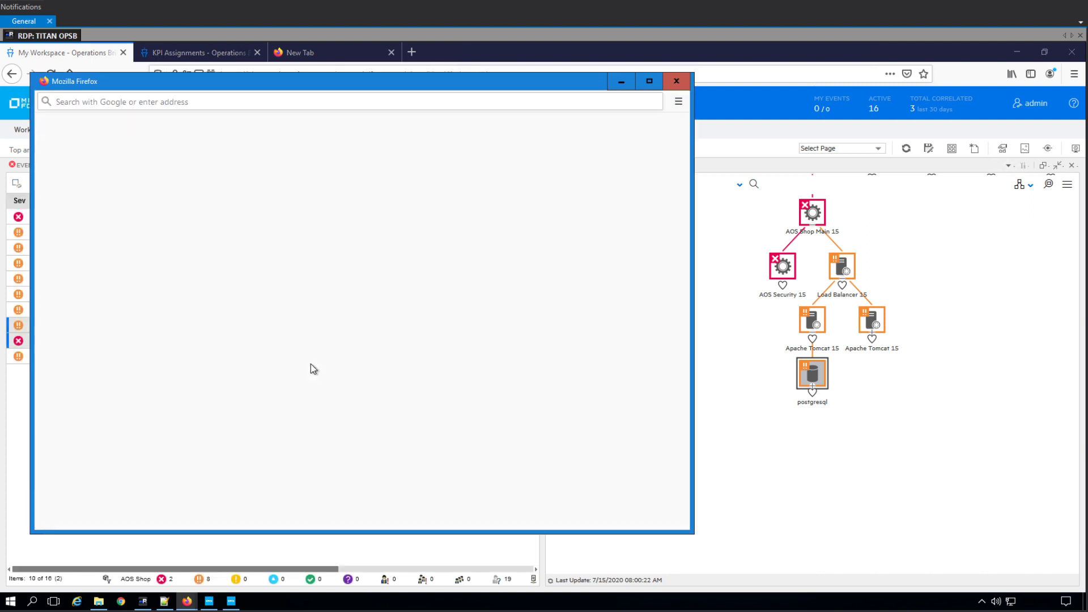
# Step: Start a new correlation rule from the DDOS alert and DB transactional locks events in the Correlation Generator
pyautogui.moveTo(324, 83); pyautogui.dragTo(509, 92)
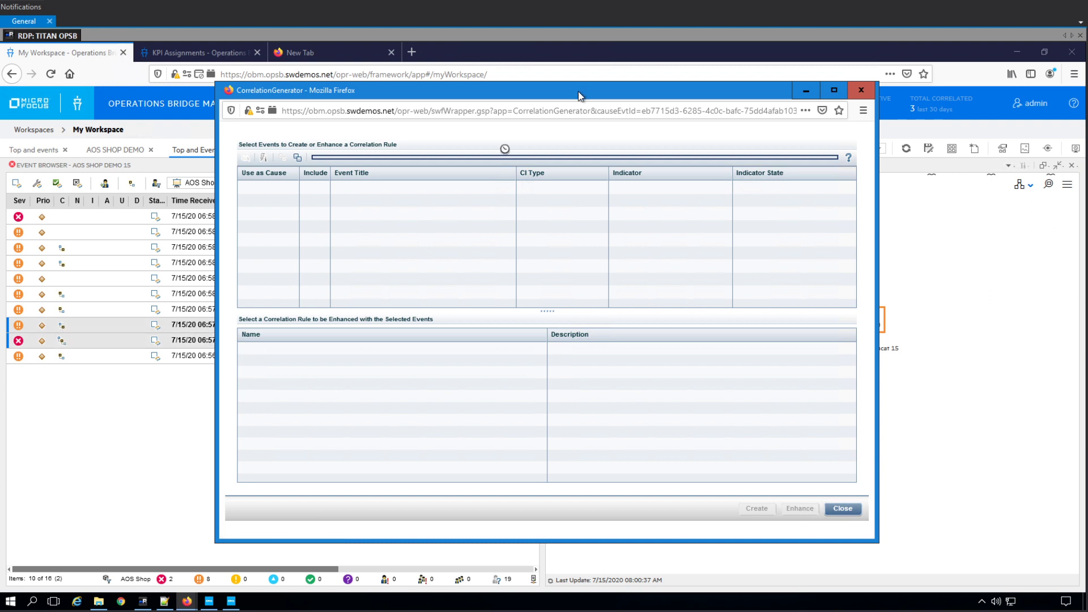
pyautogui.moveTo(579, 96); pyautogui.dragTo(484, 83)
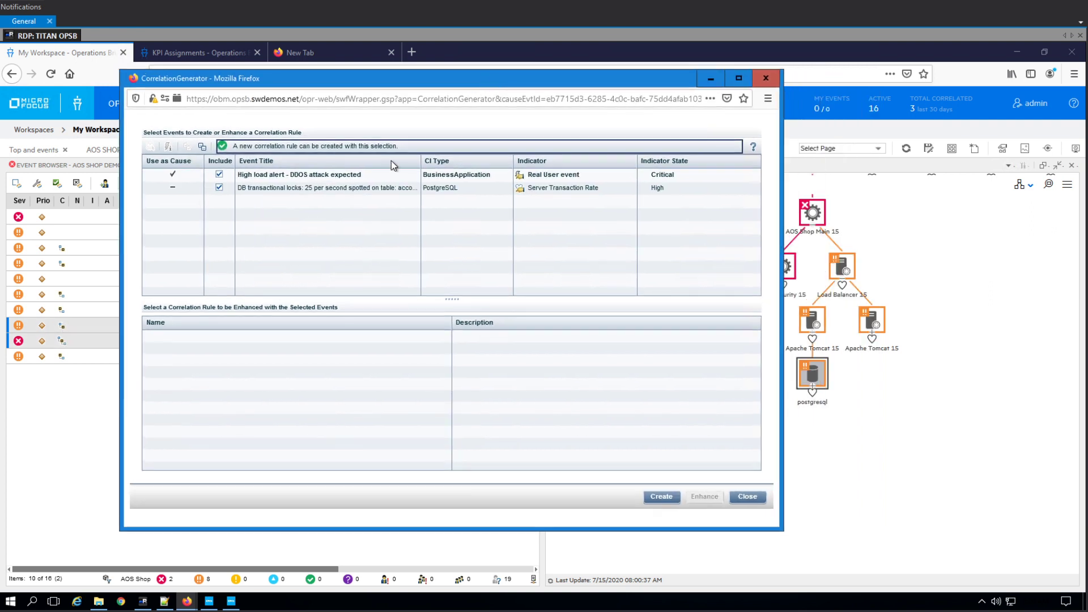
pyautogui.click(328, 175)
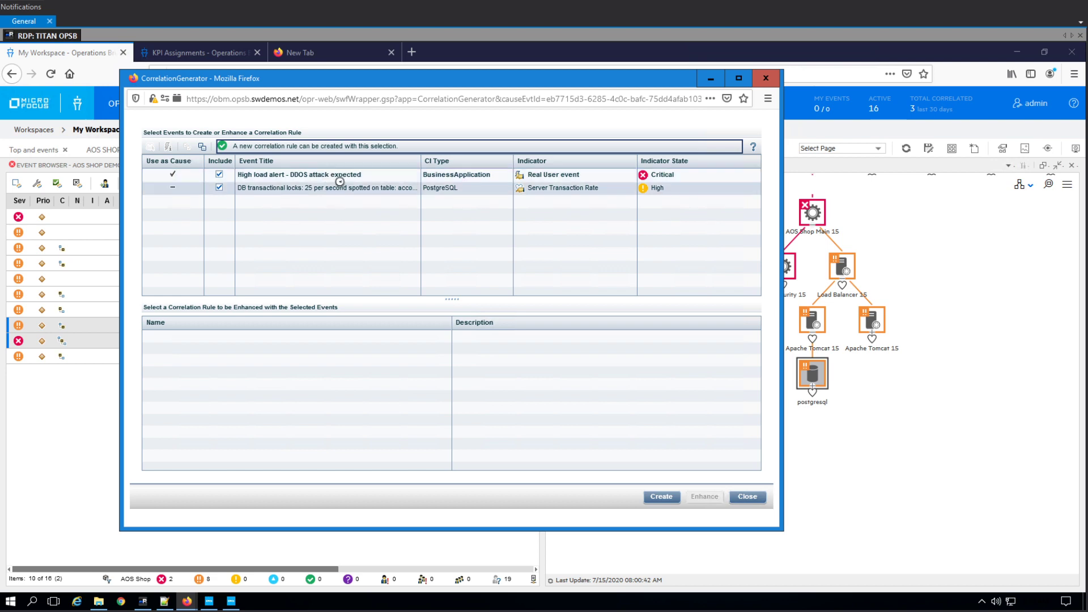
pyautogui.click(303, 175)
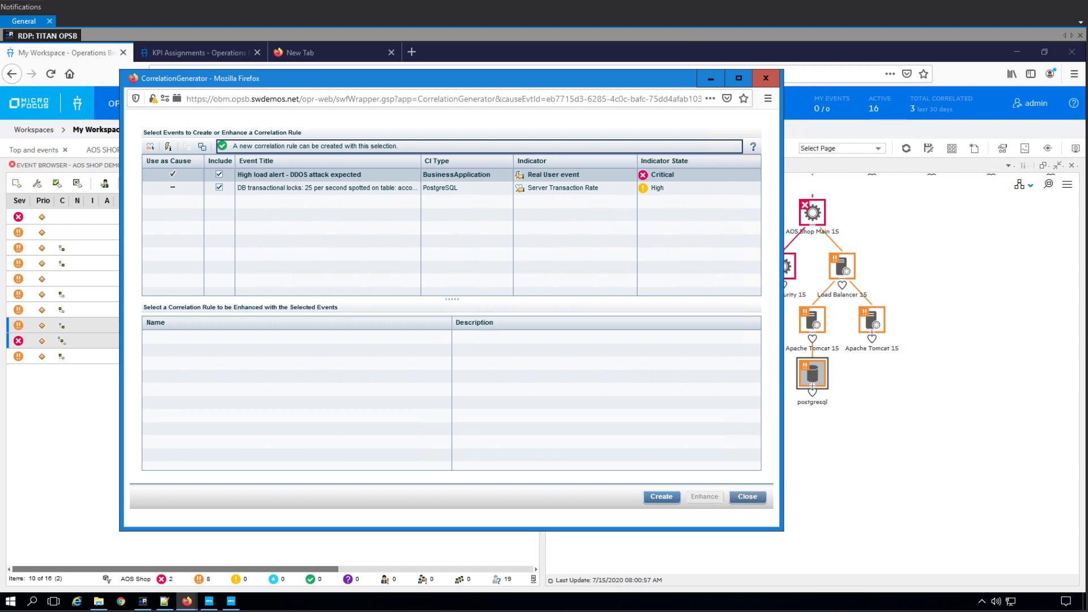
pyautogui.click(661, 497)
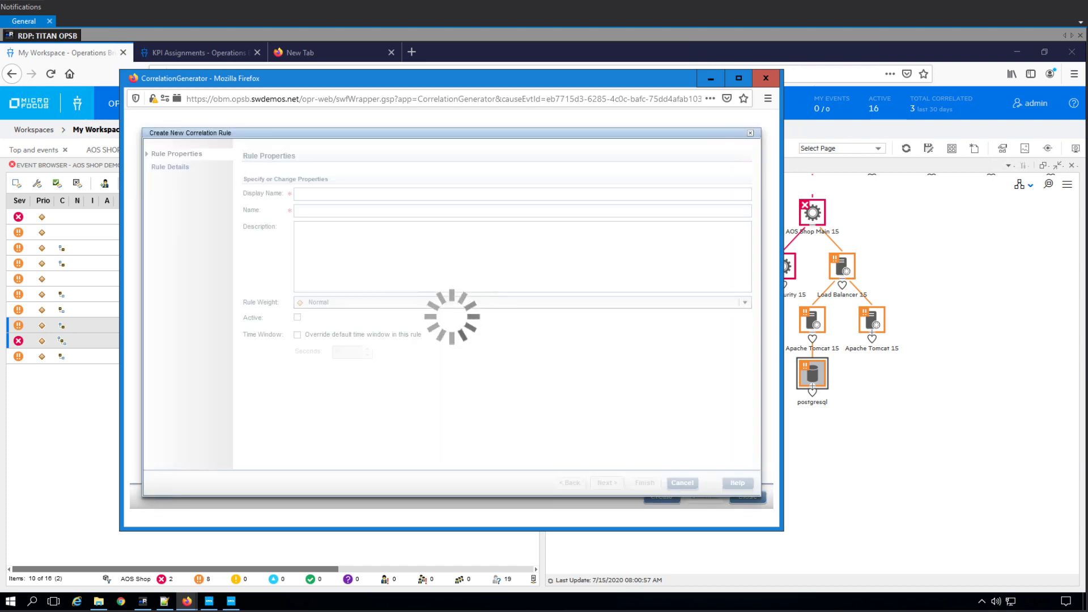
# Step: Set the new correlation rule's display name to "1_shop_Db locks to suspected DDOS"
pyautogui.click(324, 191)
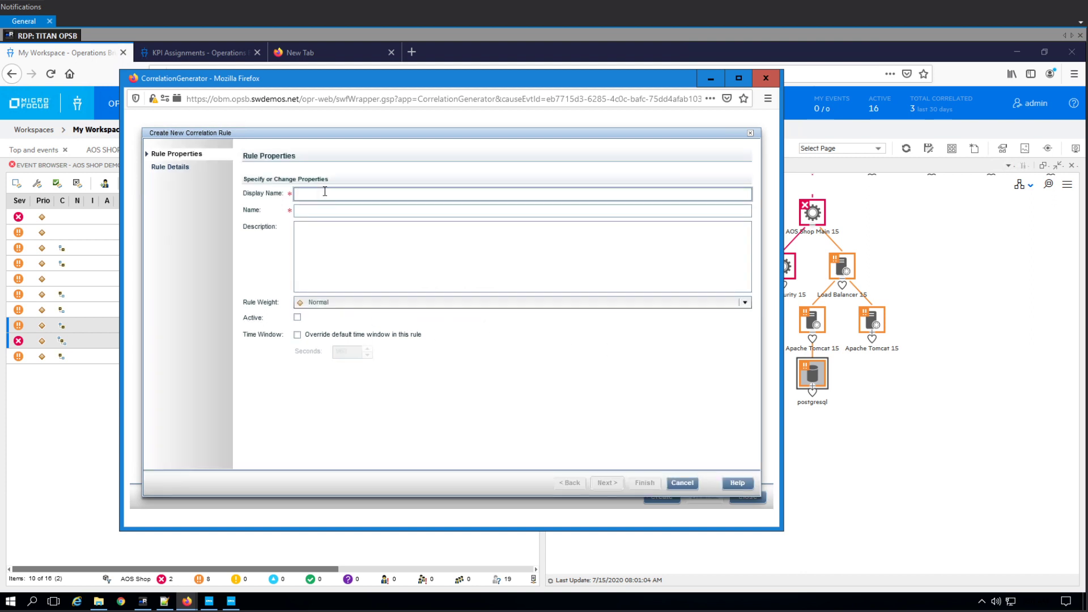
pyautogui.write('1_')
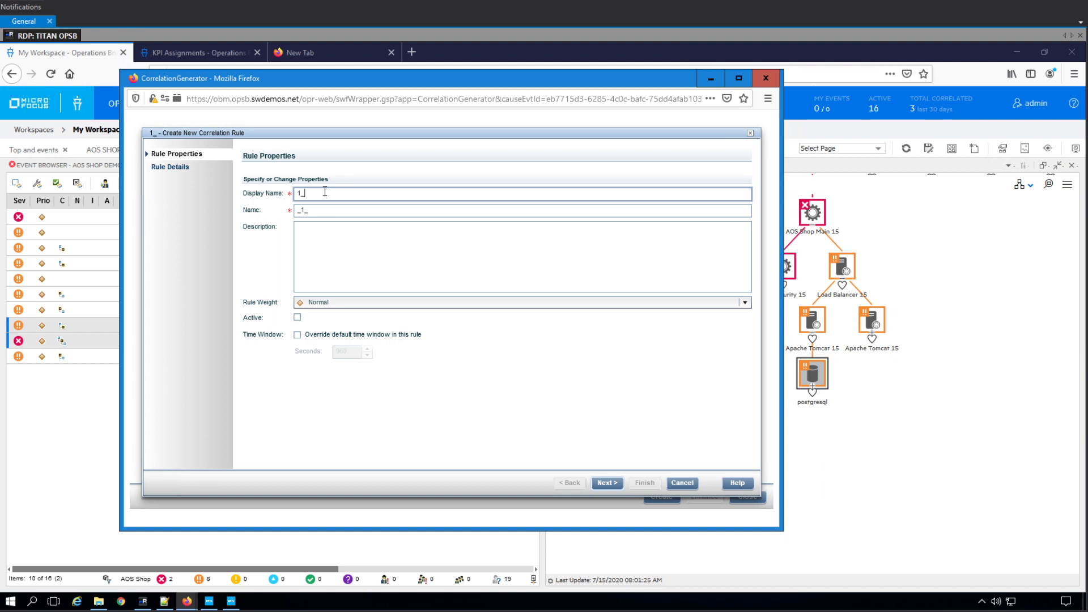
pyautogui.write('shop_')
pyautogui.write('Db transac')
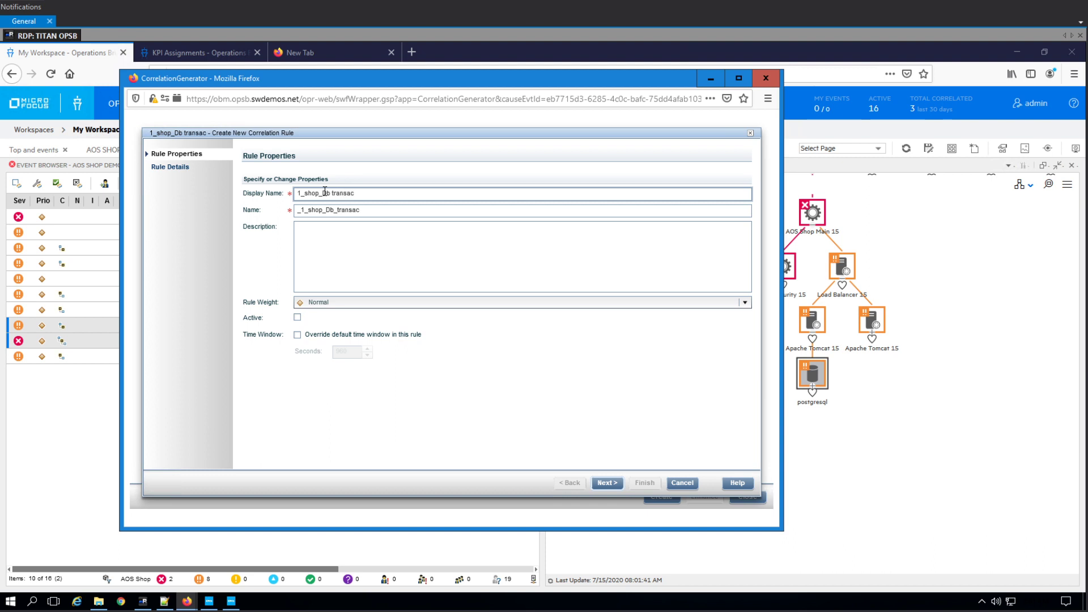
pyautogui.write('tions')
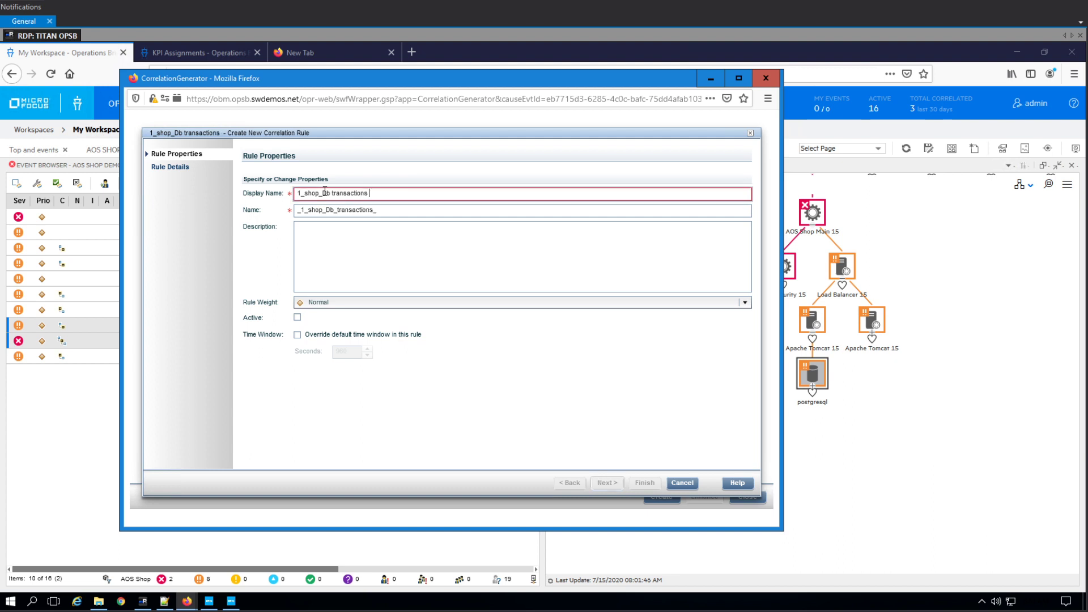
pyautogui.press('BackSpace')
pyautogui.press('BackSpace')
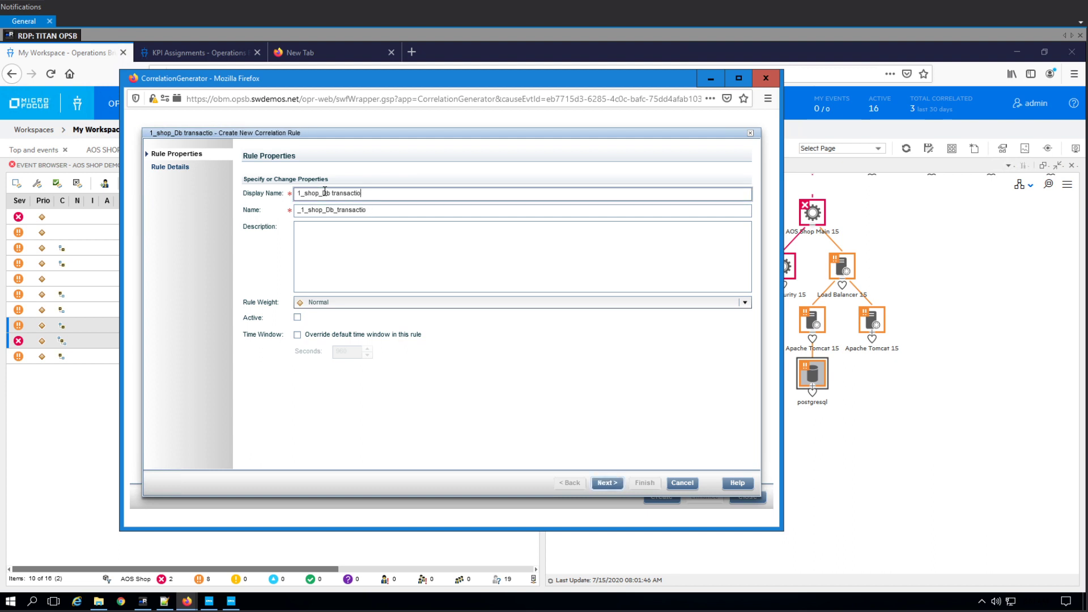
pyautogui.press('BackSpace')
pyautogui.press('BackSpace')
pyautogui.press('BackSpace')
pyautogui.press('BackSpace')
pyautogui.press('BackSpace')
pyautogui.press('BackSpace')
pyautogui.press('BackSpace')
pyautogui.press('BackSpace')
pyautogui.press('BackSpace')
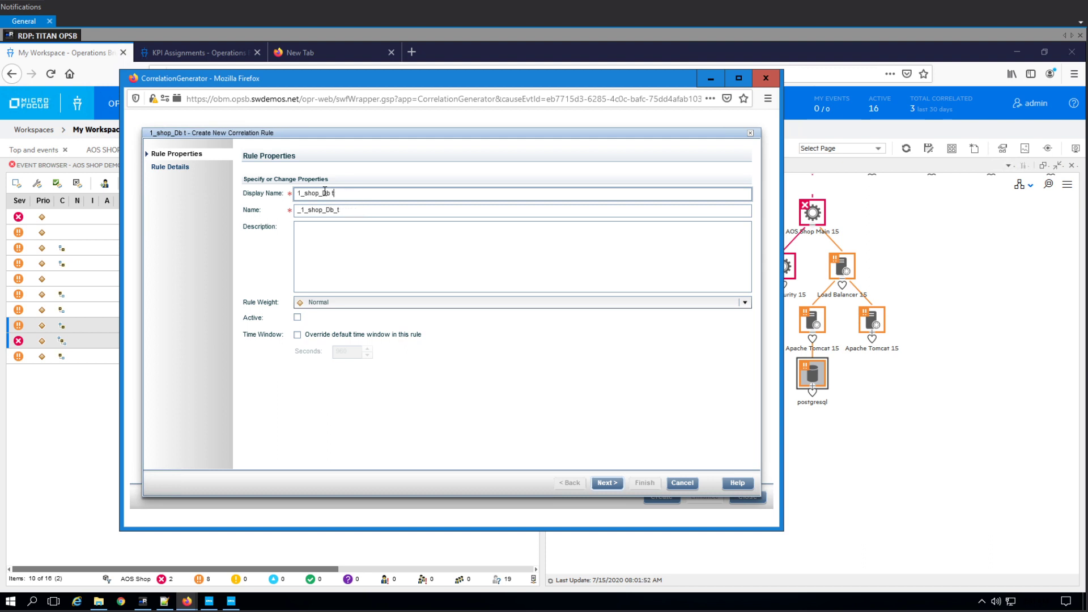
pyautogui.press('BackSpace')
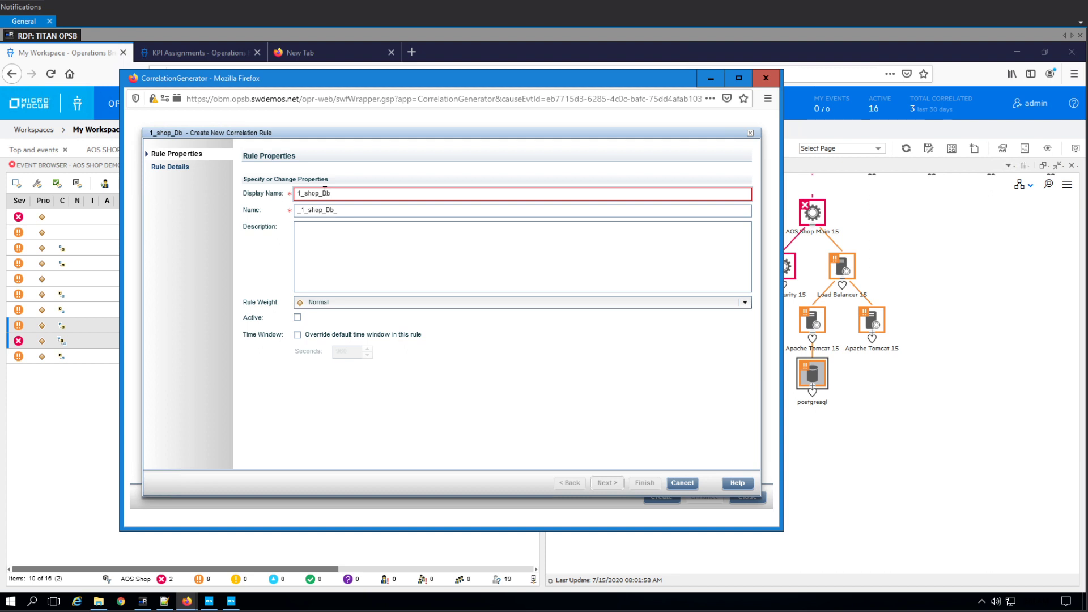
pyautogui.write('l')
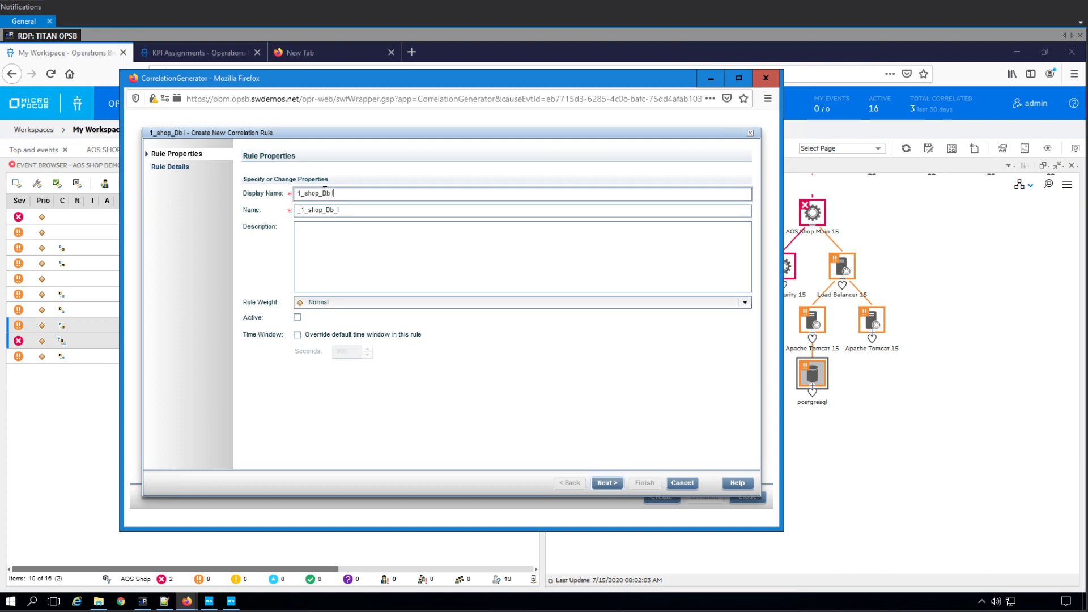
pyautogui.write('ocks t')
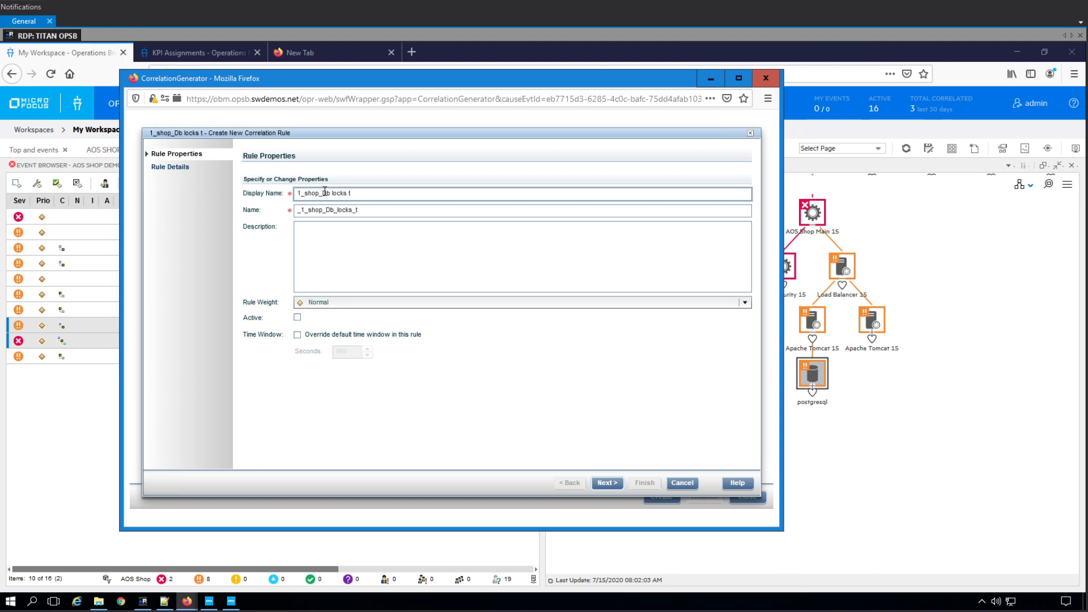
pyautogui.write('o sus')
pyautogui.write('pe')
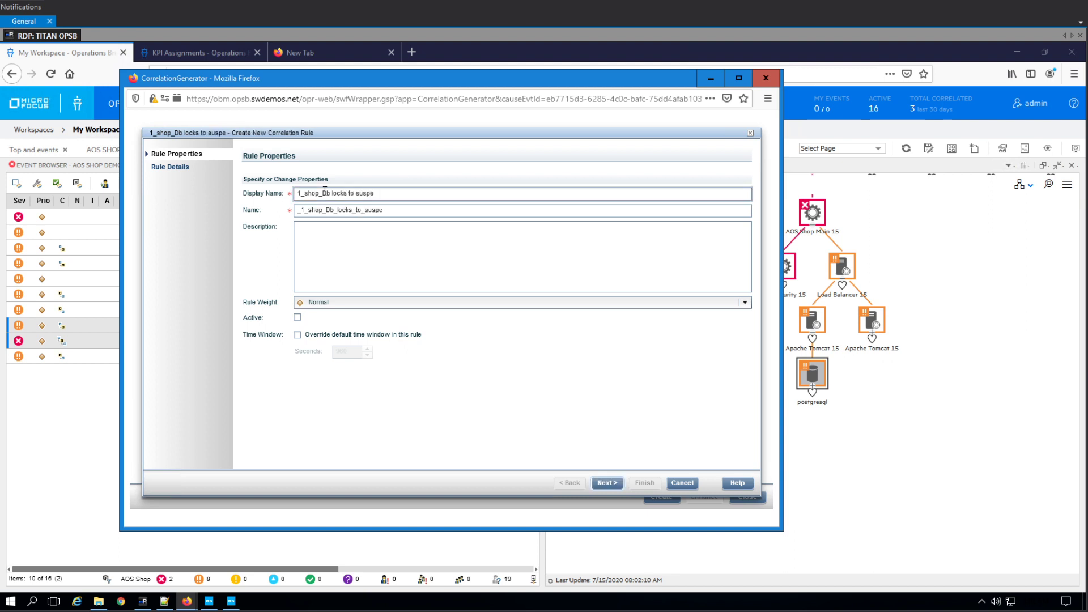
pyautogui.write('cted DDOS')
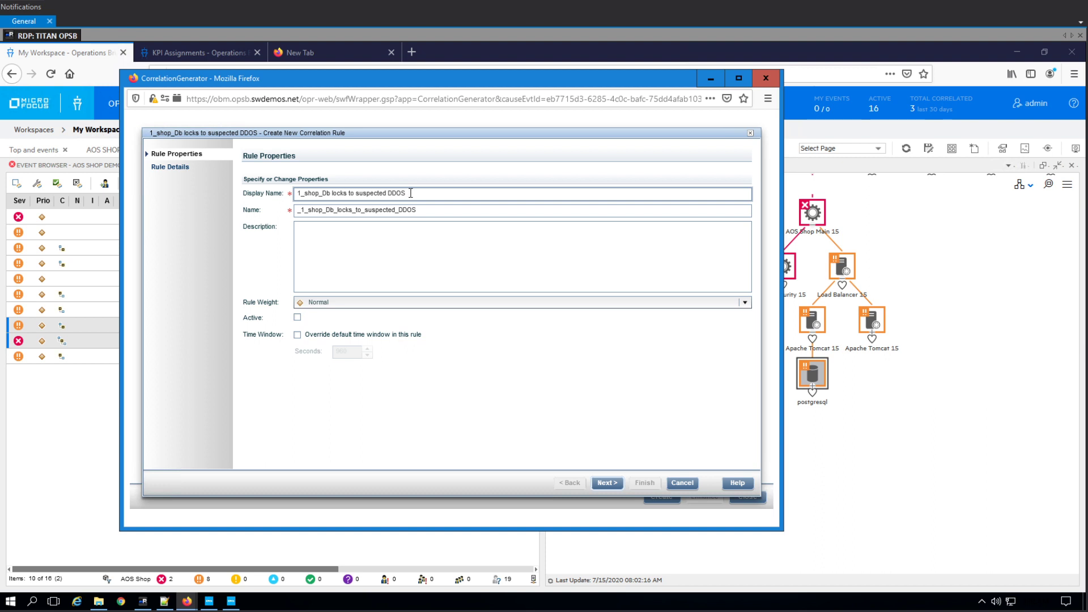
# Step: Mark the DB locks to suspected DDOS rule as active, save it after its rule details, and leave the Correlation Generator
pyautogui.click(297, 318)
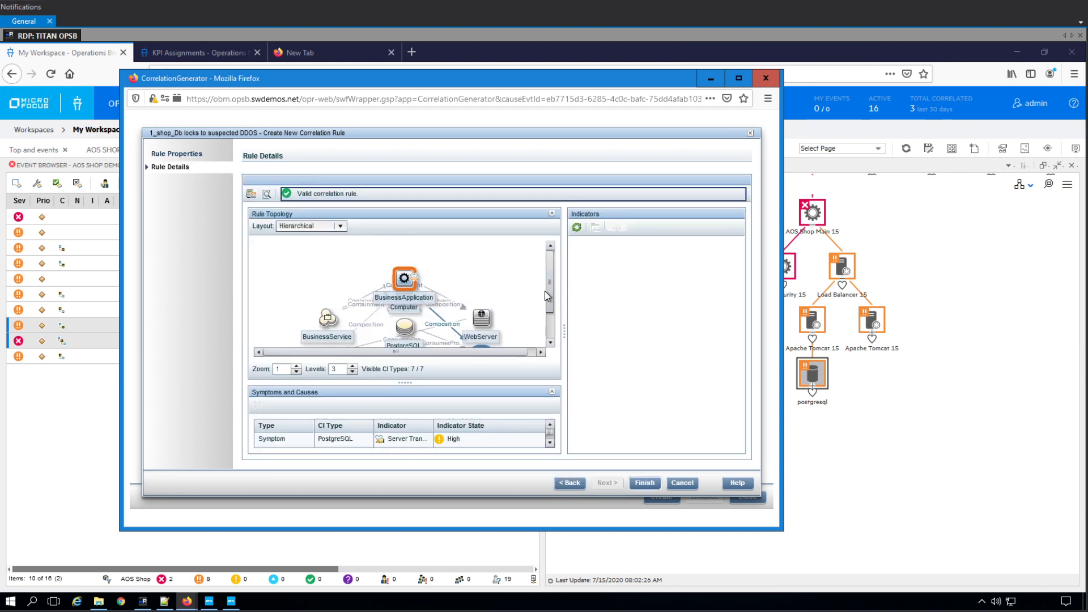
pyautogui.scroll(-2, 545, 291)
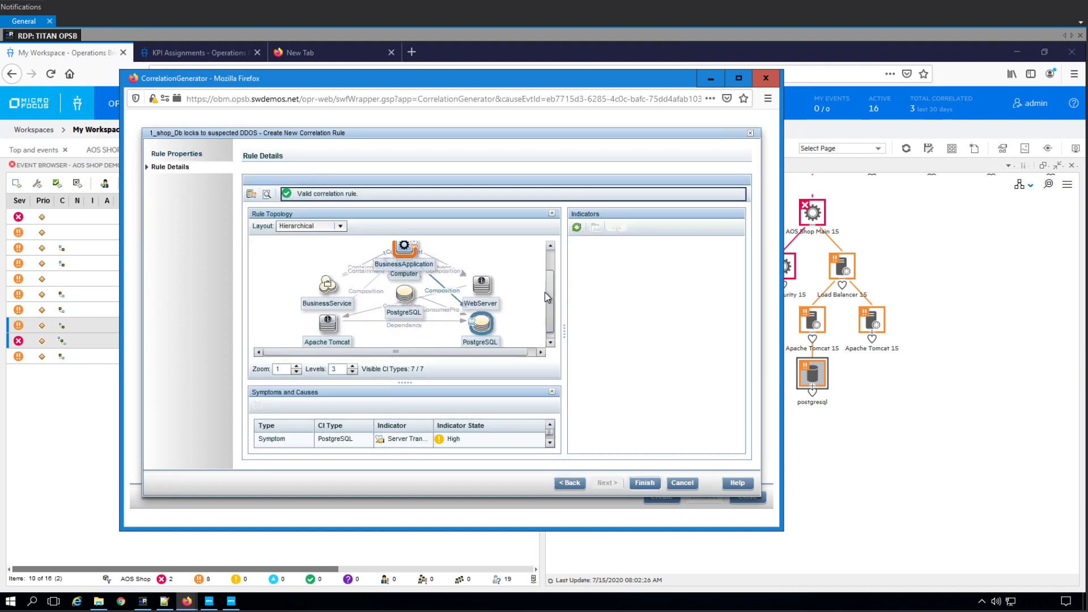
pyautogui.click(645, 483)
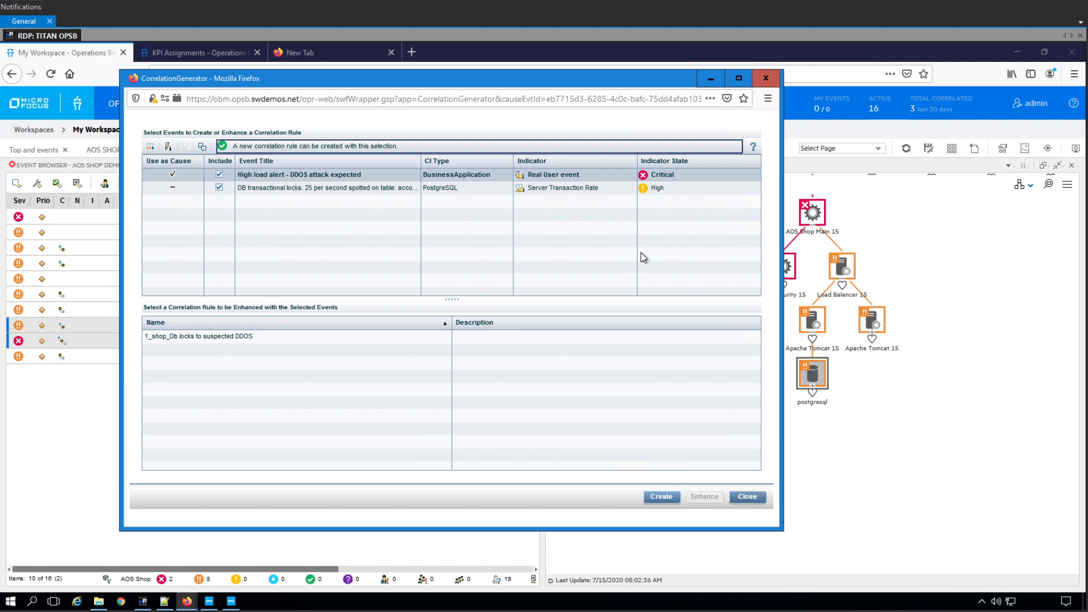
pyautogui.click(760, 497)
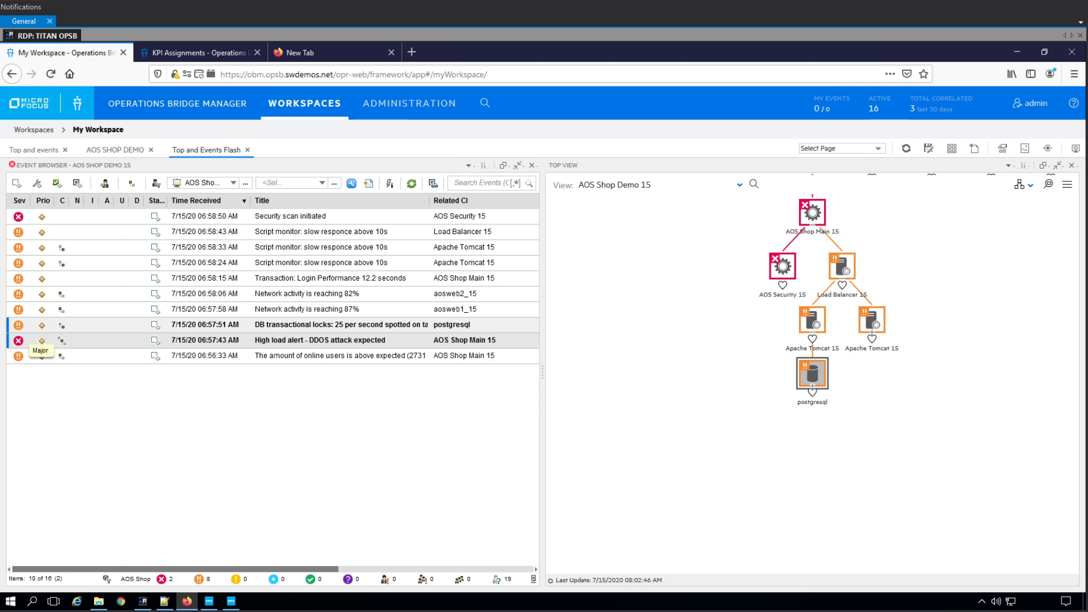
# Step: Switch to the OBM terminal in mRemoteNG and send the online users (2345 avg), DB transactional locks and network activity events with sendEvent.sh
pyautogui.click(143, 601)
pyautogui.write('sendEvent.sh -j -s major -t "The amount of online users is above expected (2345 avg) - high load alert" -rch "AOS Shop Main 15" -eh "Real_User_event:Major" -k "users:normal" -ckp "users:normal" -sch sitescope -nd aoslb_15 sendEvent.sh -j -s minor -t "Network activity is reaching 51%" -rch "aosweb2_15.example.com" -eh "Network:Warning" -k "network:aosweb2_15:*" -ckp "network:aosweb2_15:normal" -sch nnmi -nd "aosweb2_15.example.com"')
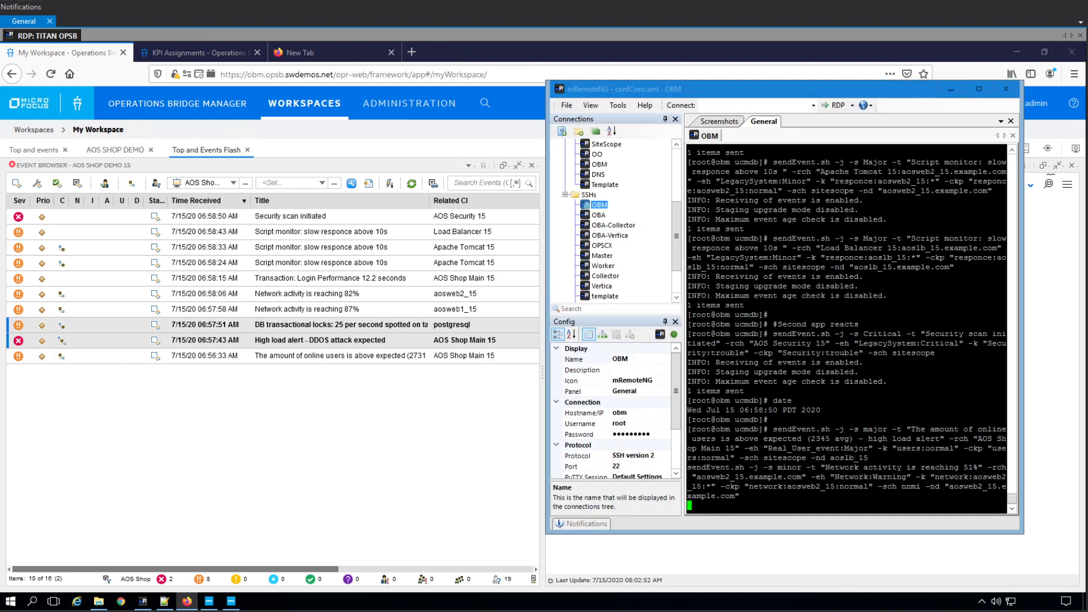
pyautogui.click(374, 395)
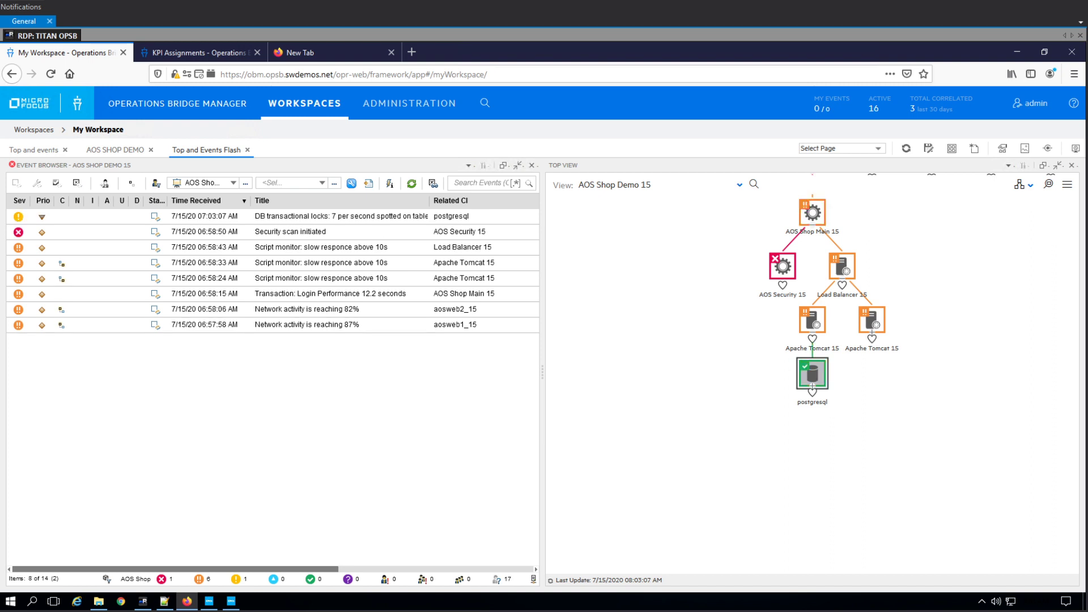
# Step: From the OBM terminal, send the resolved transaction and normal monitor events and add nodes aosweb3_15 and aosweb4_15 with the account password
pyautogui.click(144, 602)
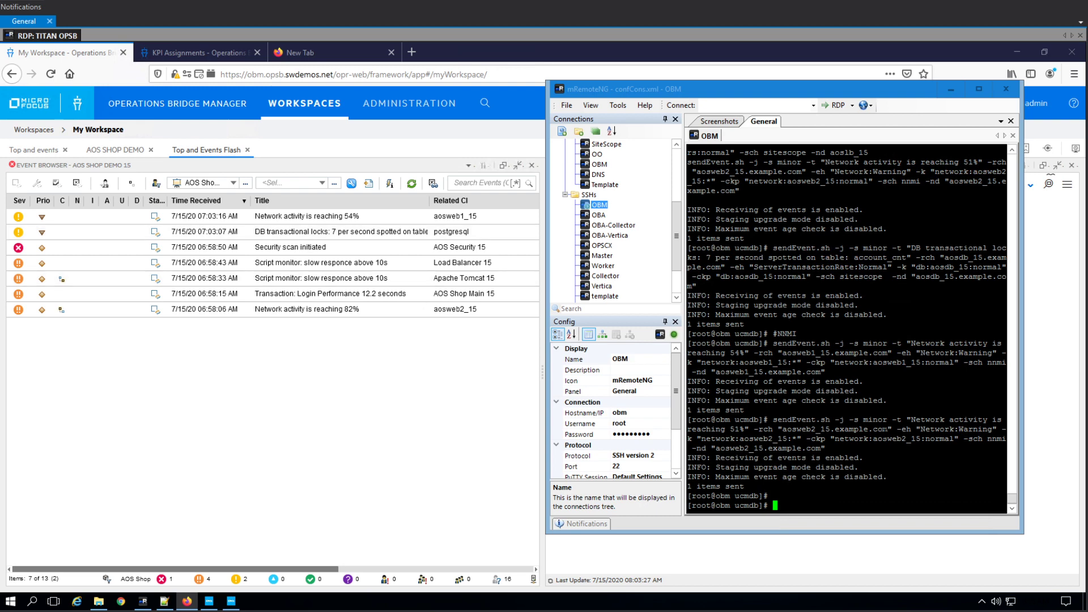
pyautogui.press('shift+Insert')
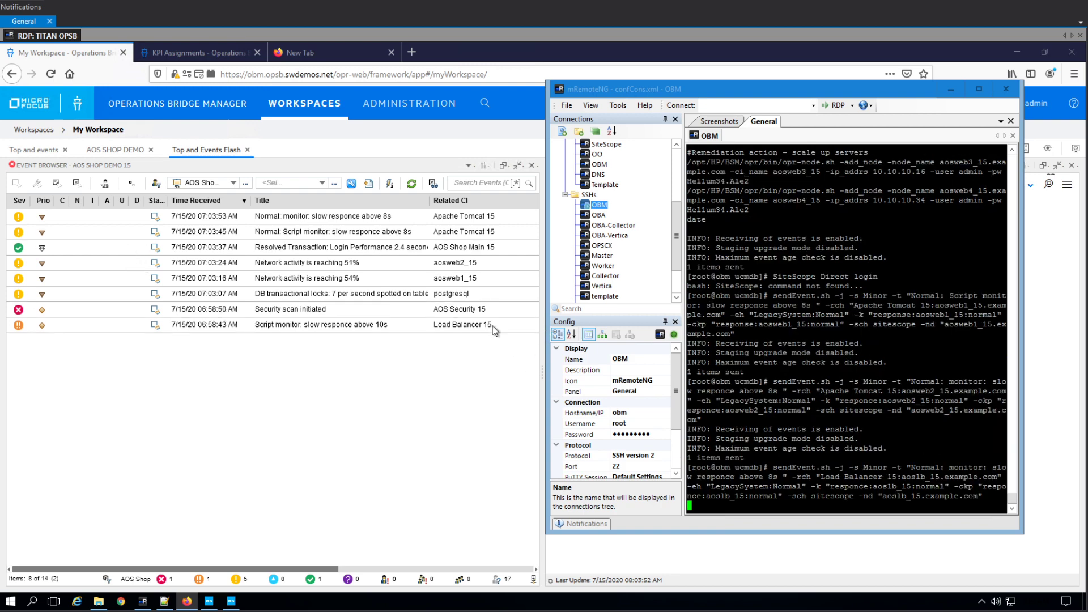
pyautogui.click(348, 278)
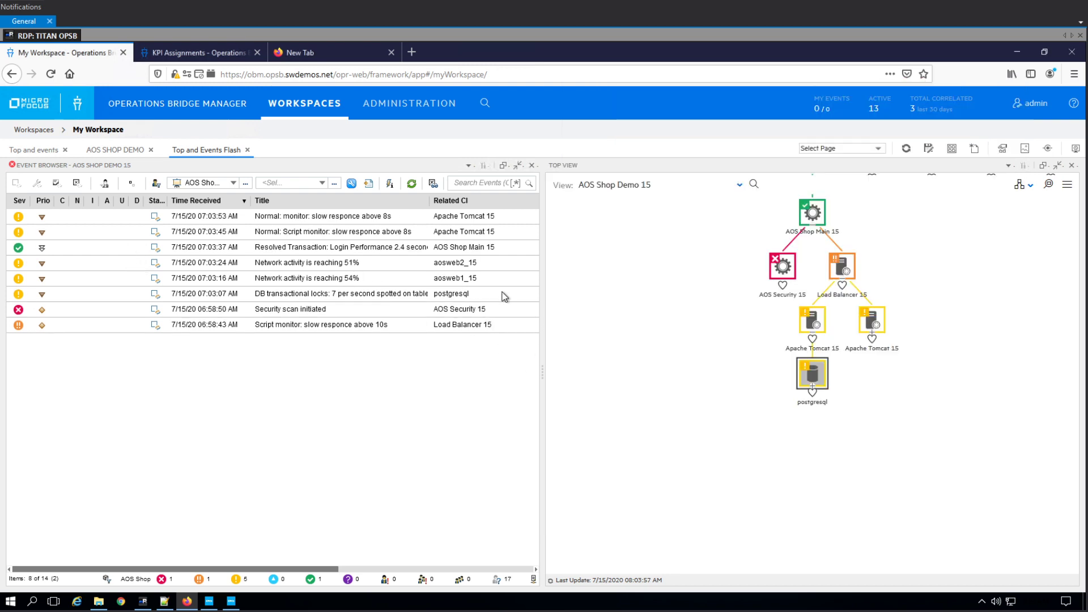
# Step: Review the general details of the Apache Tomcat 15 event "Normal: Script monitor: slow responce above 8s"
pyautogui.click(337, 234)
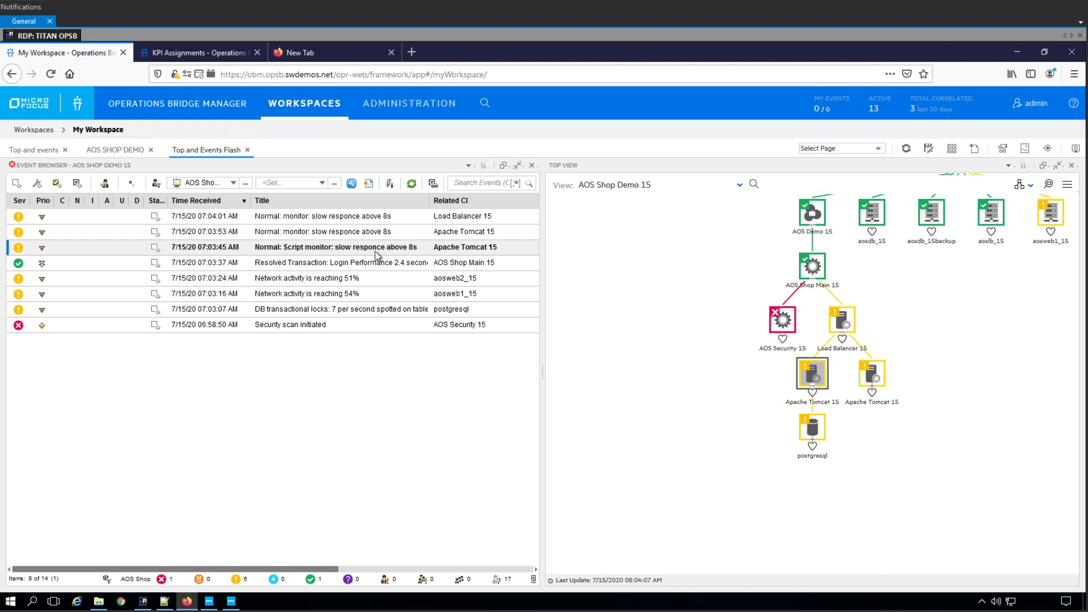
pyautogui.doubleClick(499, 253)
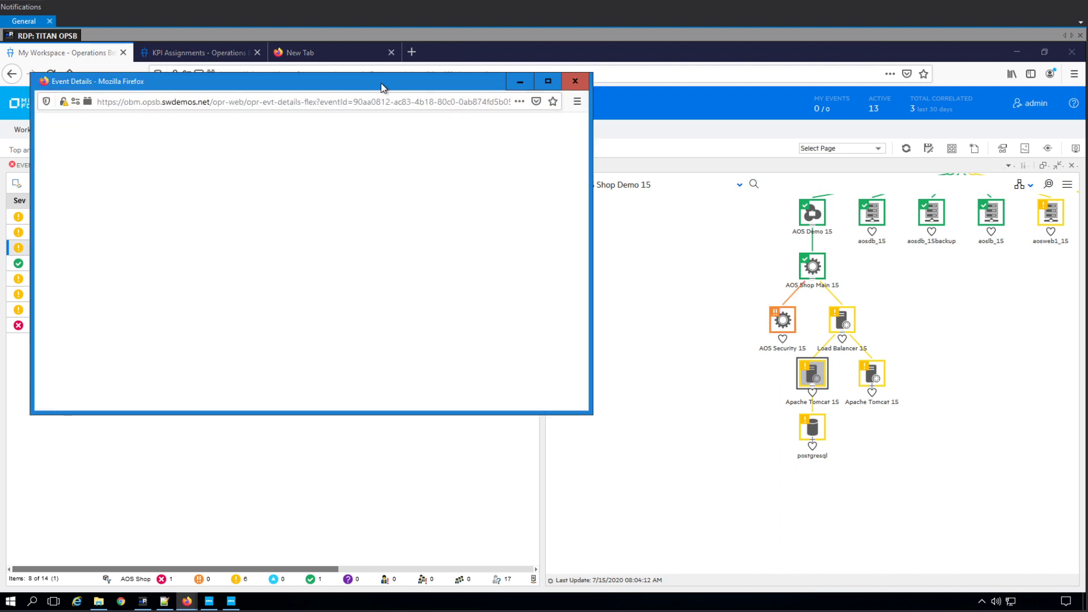
pyautogui.moveTo(381, 83); pyautogui.dragTo(461, 120)
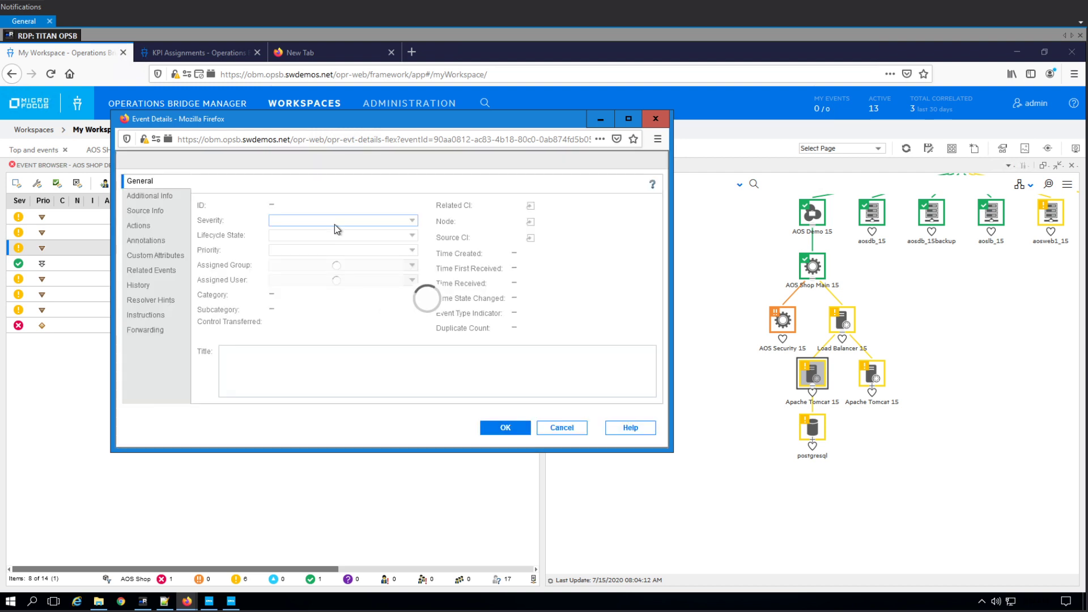
pyautogui.click(331, 253)
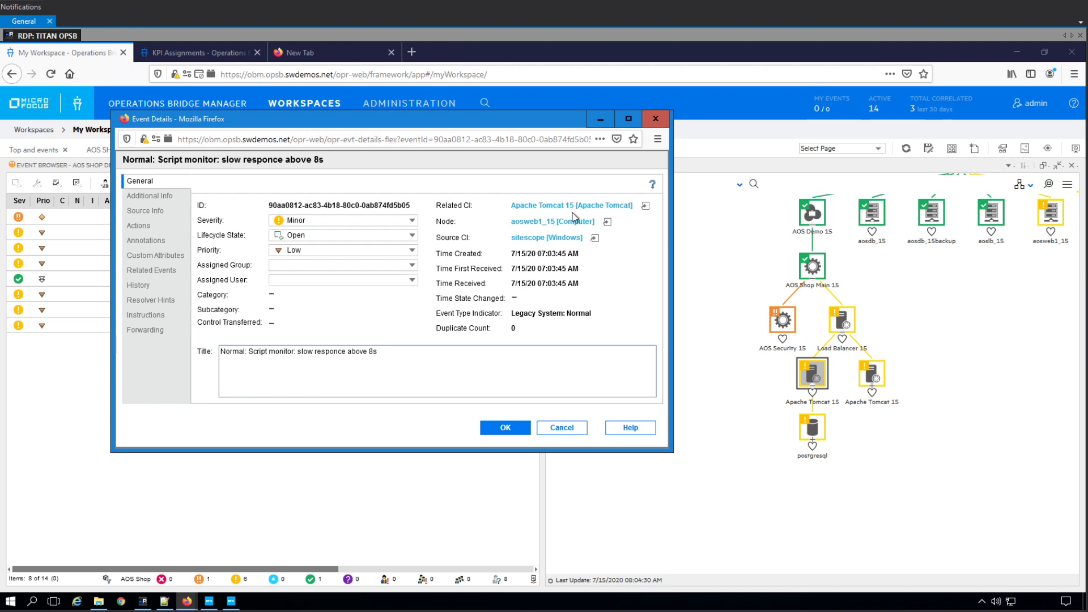
pyautogui.click(656, 119)
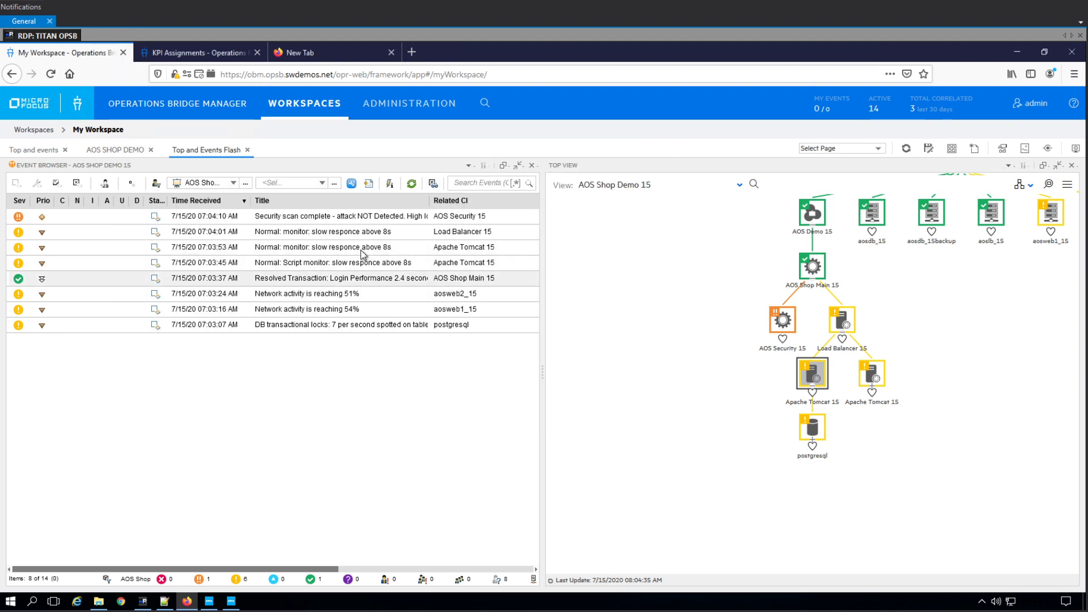
# Step: Relate the "Normal: Script monitor: slow responce above 8s" event to "Network activity is reaching 54%" as the cause, with the correlation rule wizard enabled
pyautogui.click(365, 263)
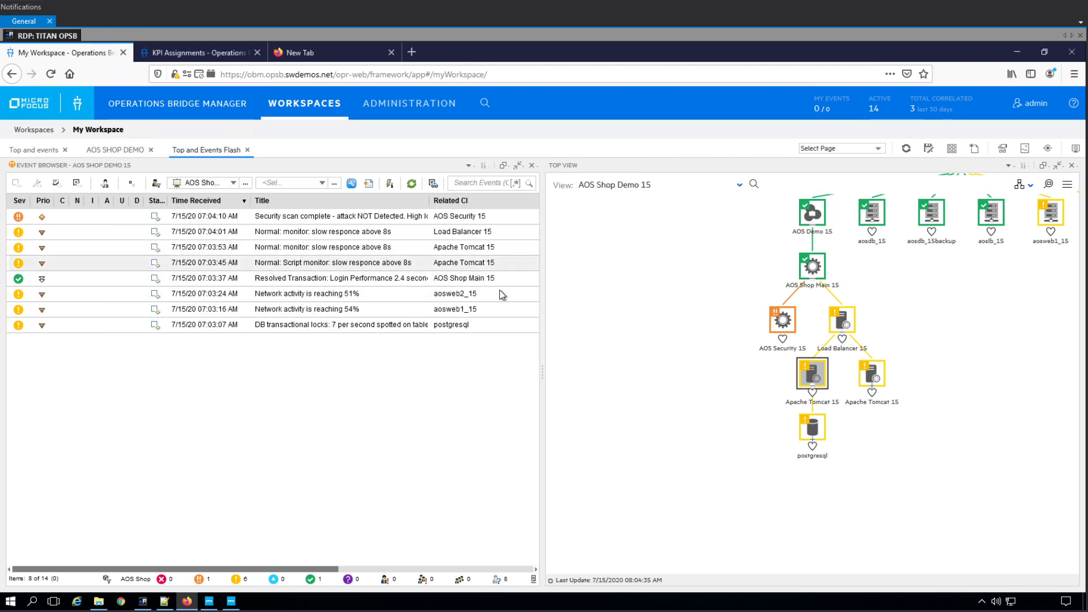
pyautogui.keyDown('ctrl'); pyautogui.click(358, 309); pyautogui.keyUp('ctrl')
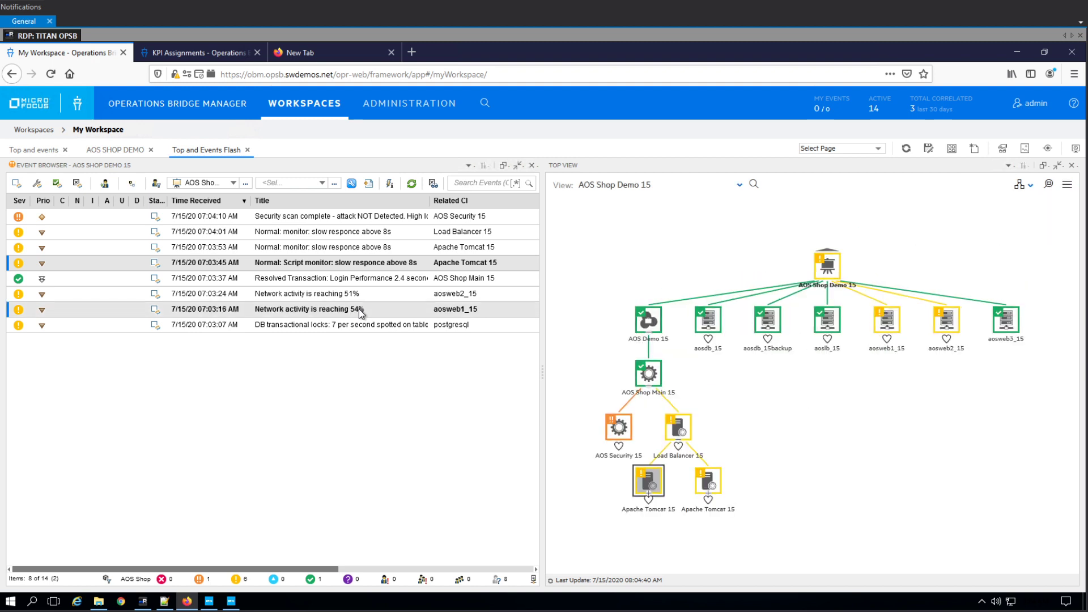
pyautogui.rightClick(359, 308)
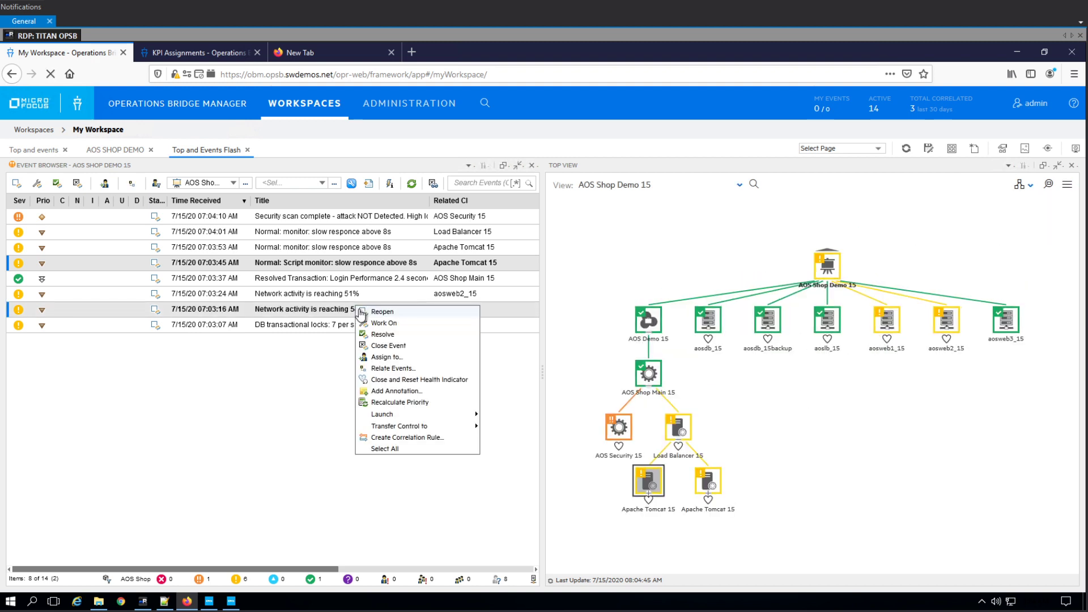
pyautogui.click(404, 369)
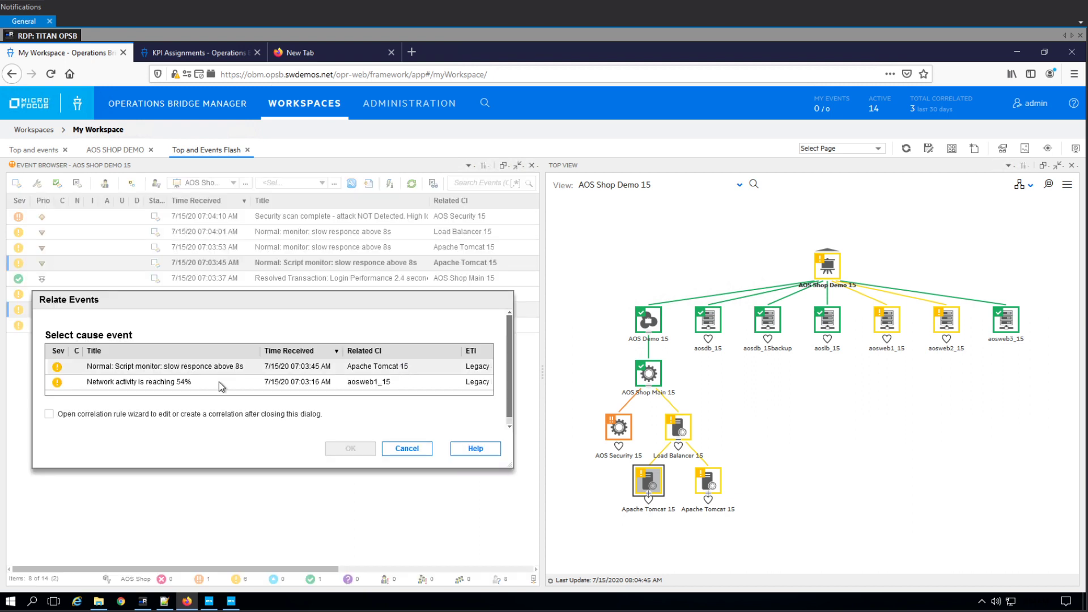
pyautogui.click(160, 383)
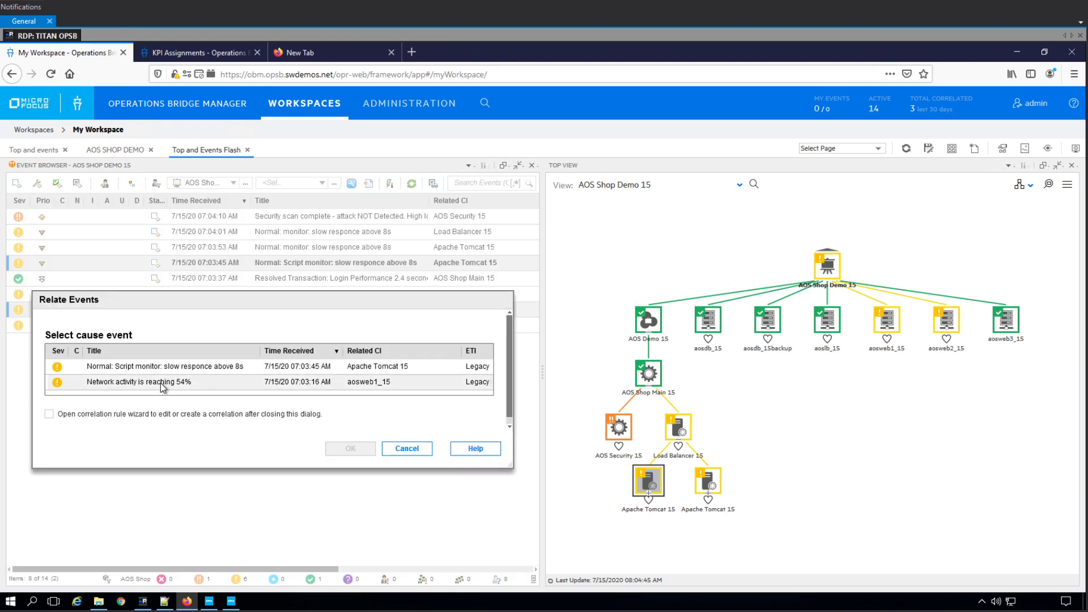
pyautogui.click(103, 415)
pyautogui.click(349, 448)
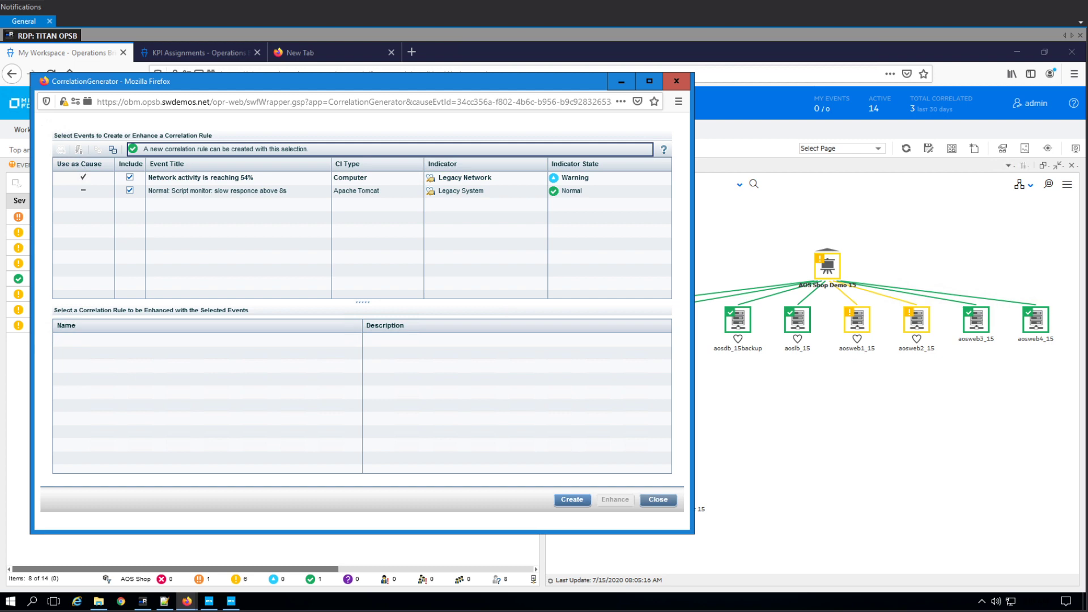
# Step: Create a new correlation rule from the two events with display name "1_shoip nnmi rule for stage3" and mark it active
pyautogui.click(575, 499)
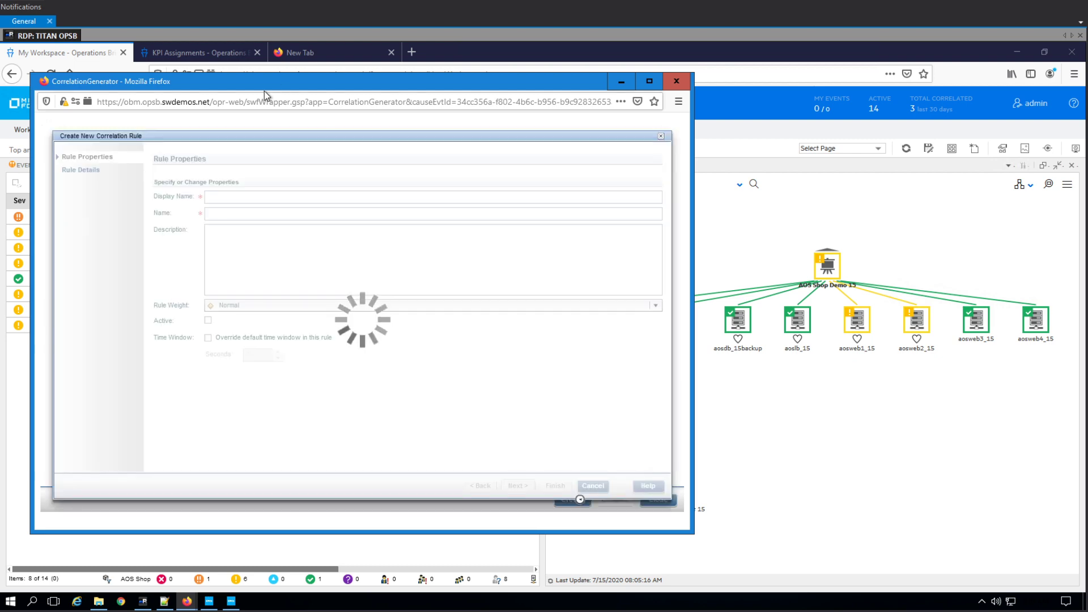
pyautogui.click(234, 201)
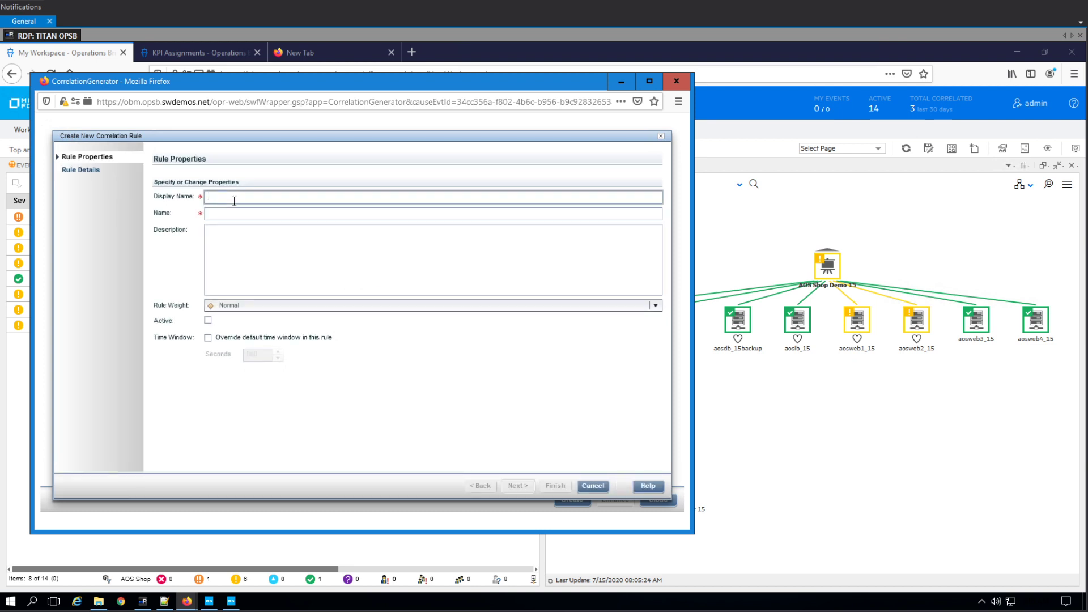
pyautogui.write('1_sho')
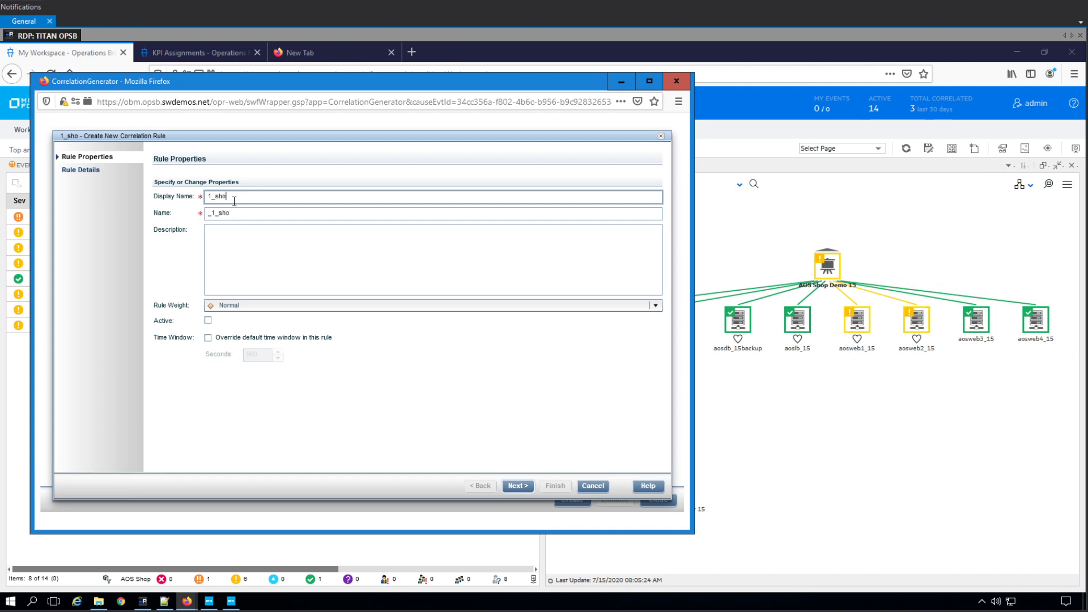
pyautogui.write('ip nnmi rule')
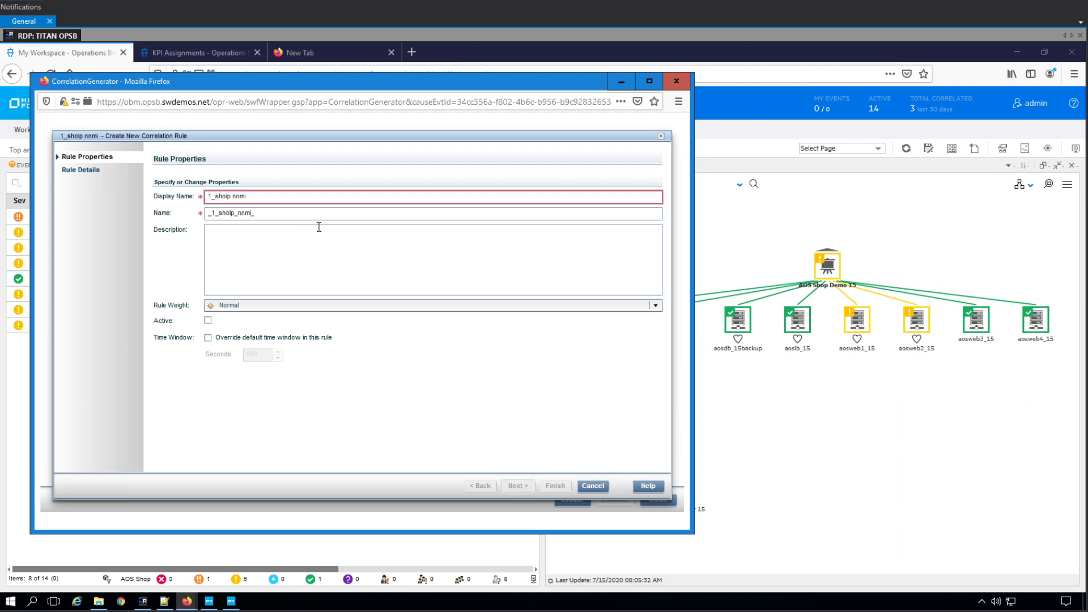
pyautogui.write(' for ')
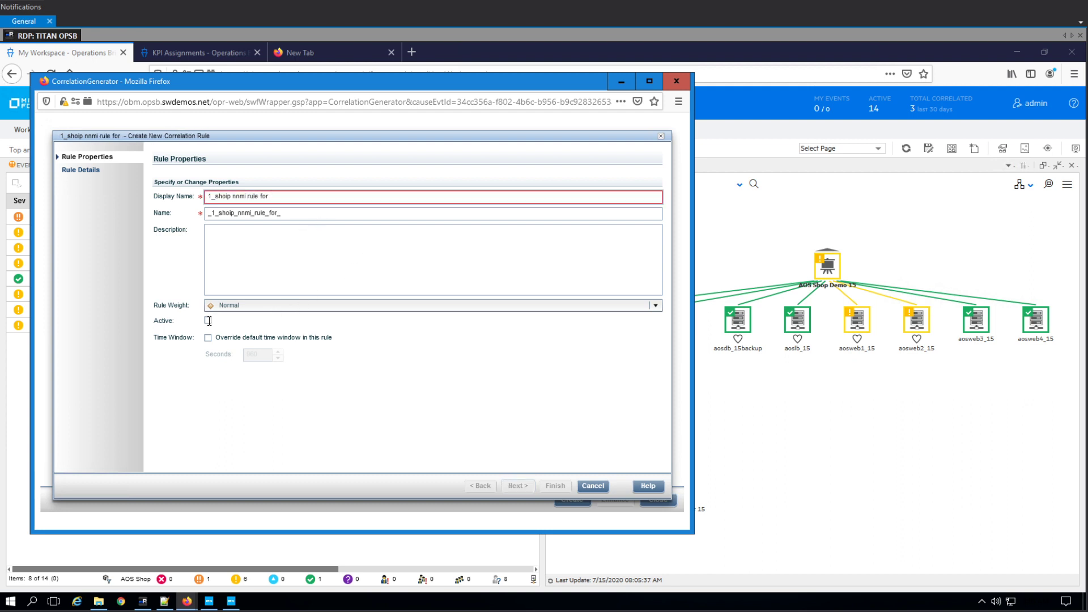
pyautogui.write('sta')
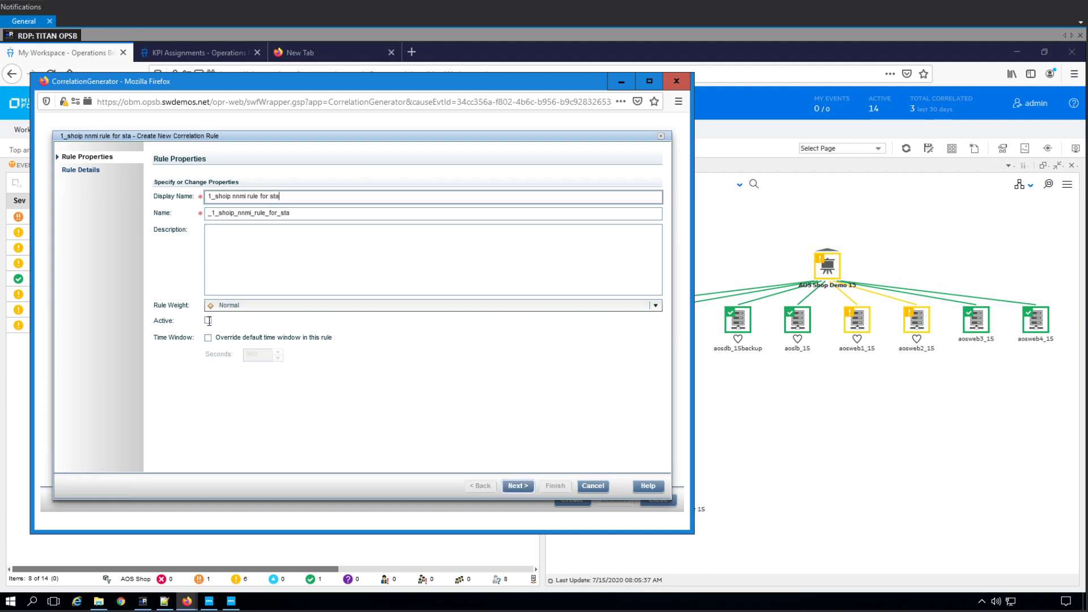
pyautogui.write('ge3')
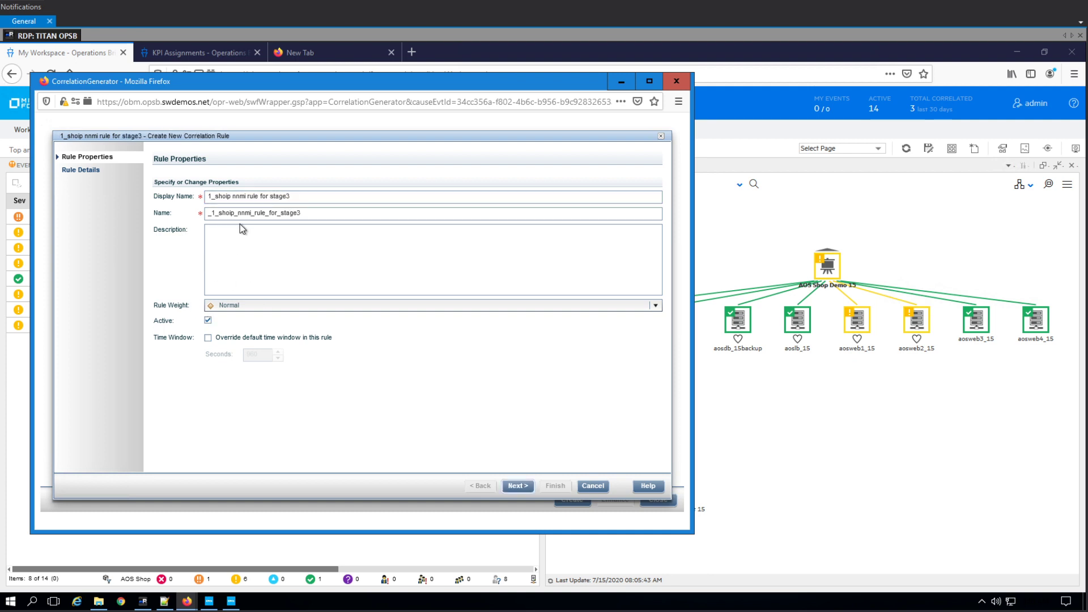
# Step: Accept the rule details, finish the stage3 NNMi correlation rule and close the Correlation Generator
pyautogui.click(517, 485)
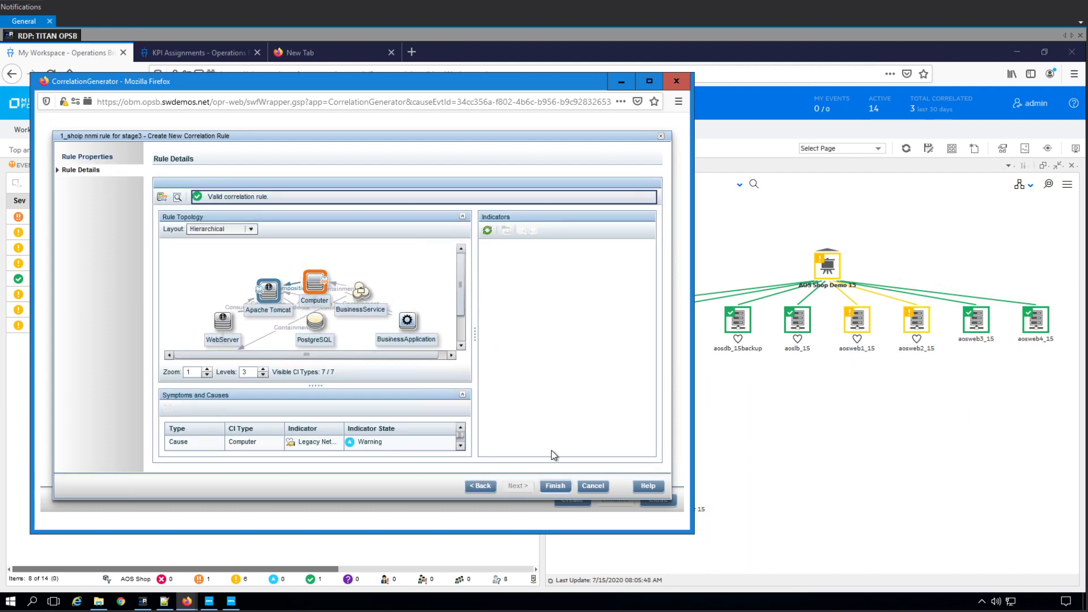
pyautogui.click(556, 486)
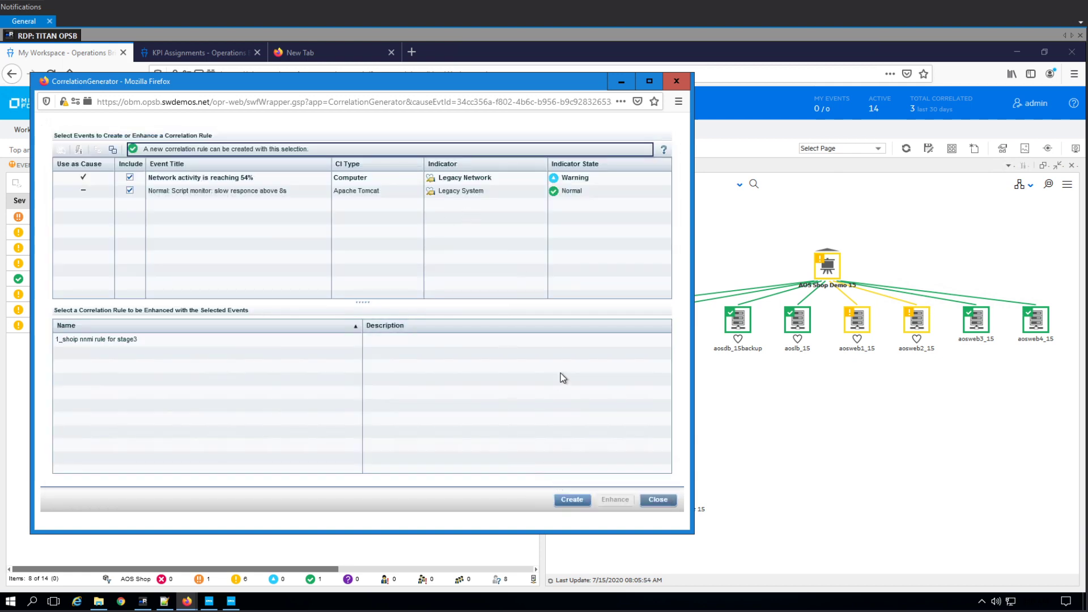
pyautogui.click(658, 500)
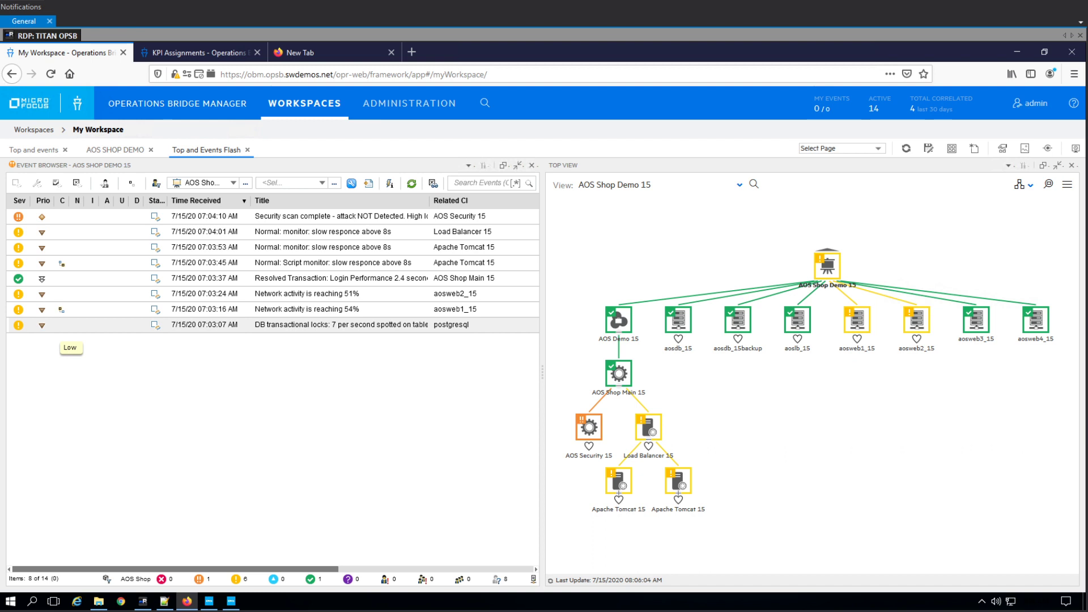
# Step: Relate the postgresql "DB transactional locks" event to the AOS Security 15 "Security scan complete" event as the cause, with the correlation rule wizard enabled
pyautogui.click(310, 279)
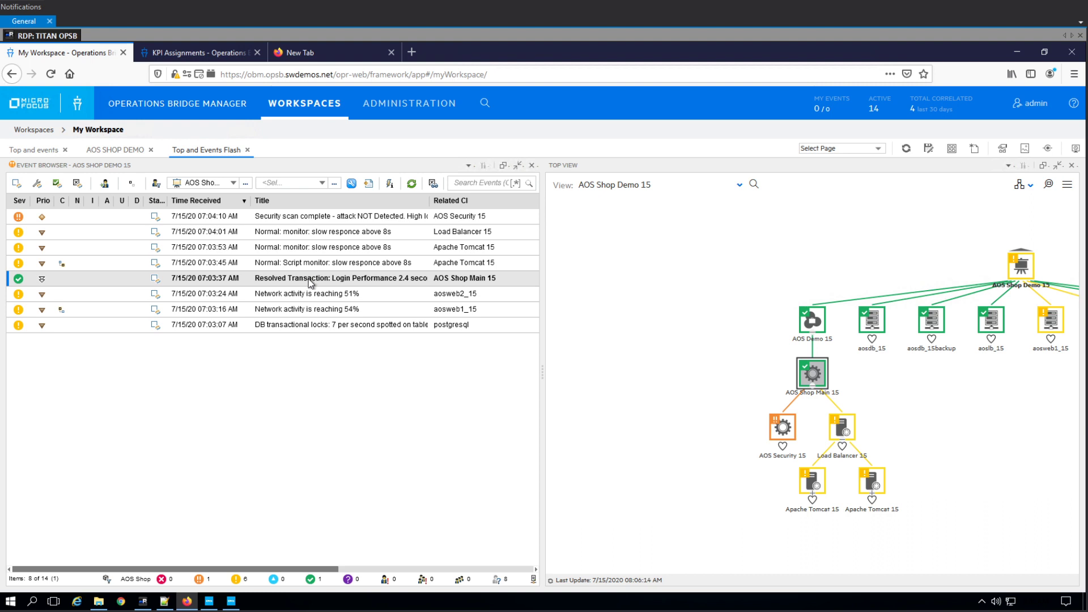
pyautogui.click(311, 325)
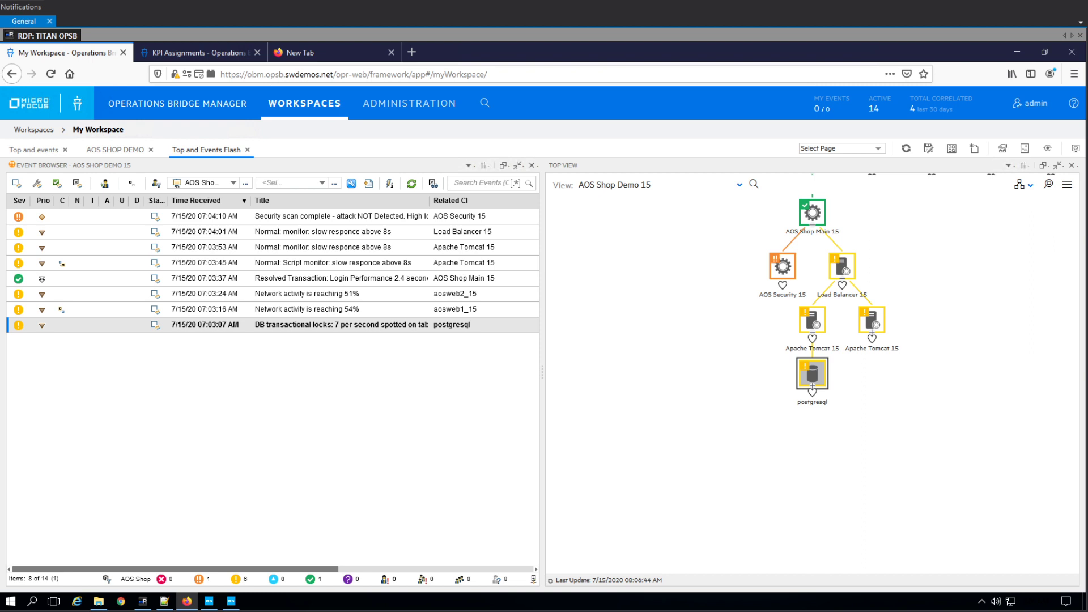
pyautogui.moveTo(612, 389); pyautogui.dragTo(589, 417)
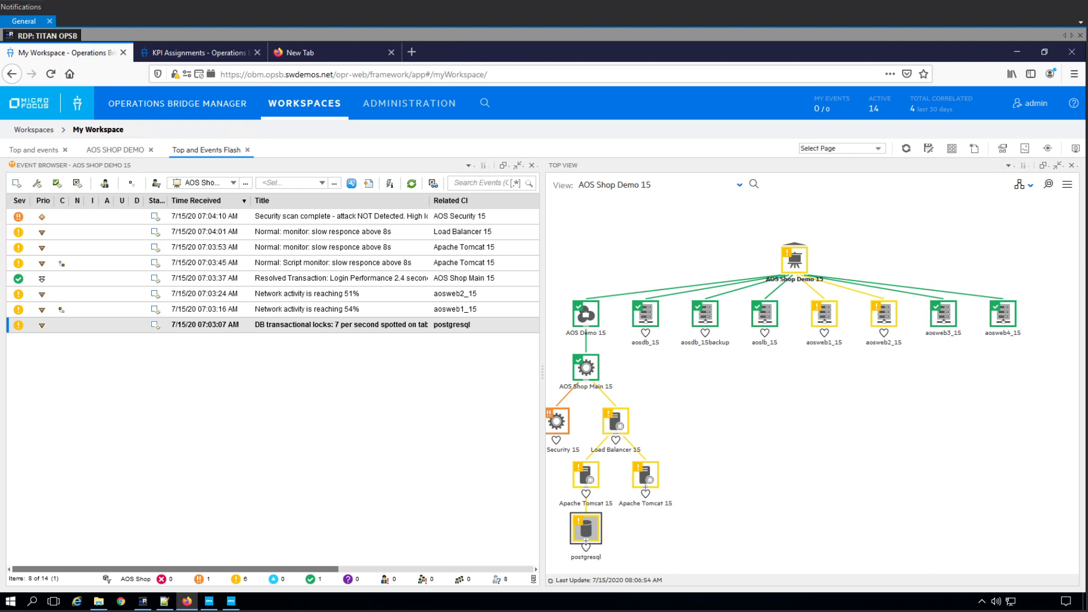
pyautogui.keyDown('ctrl'); pyautogui.click(340, 218); pyautogui.keyUp('ctrl')
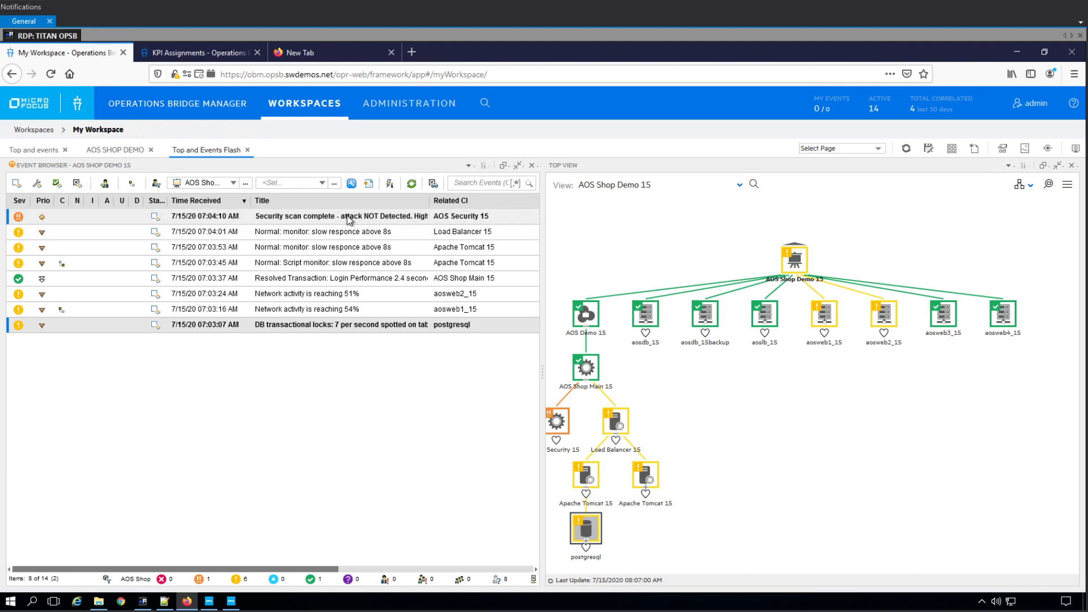
pyautogui.rightClick(348, 219)
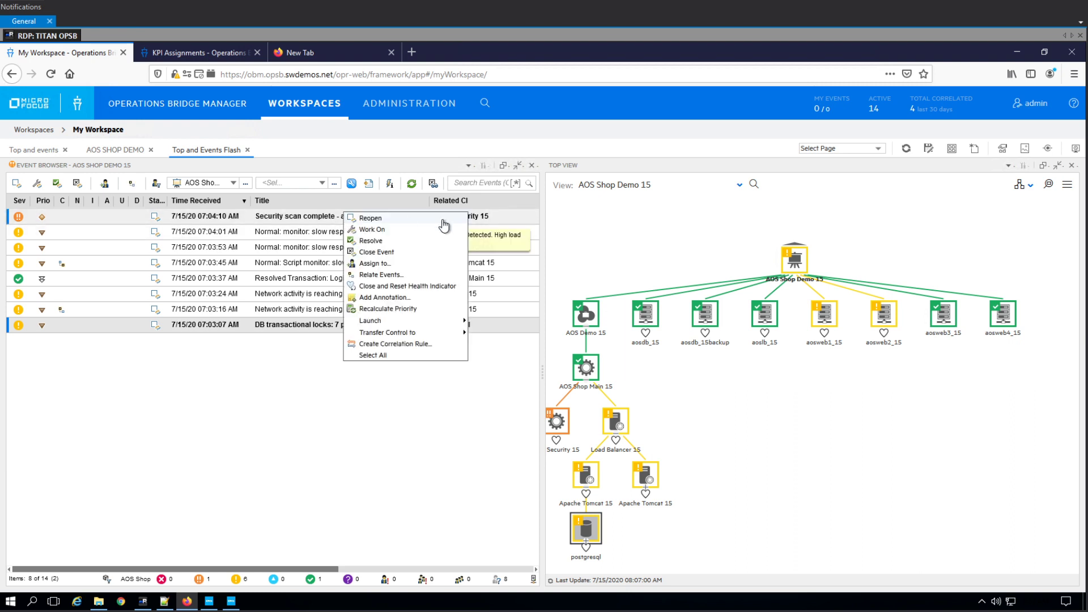
pyautogui.click(402, 275)
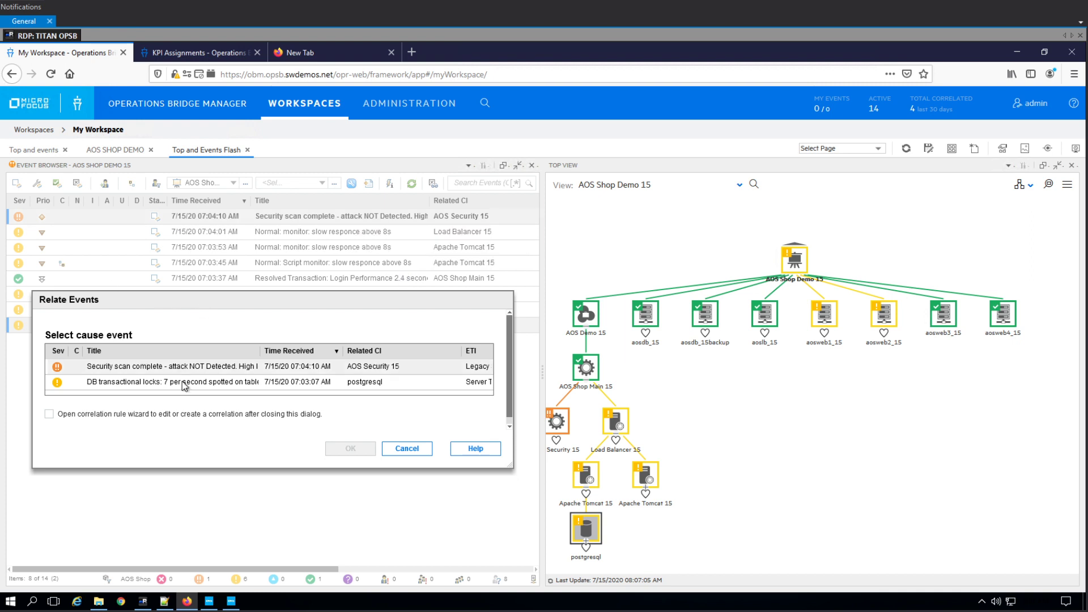
pyautogui.click(161, 369)
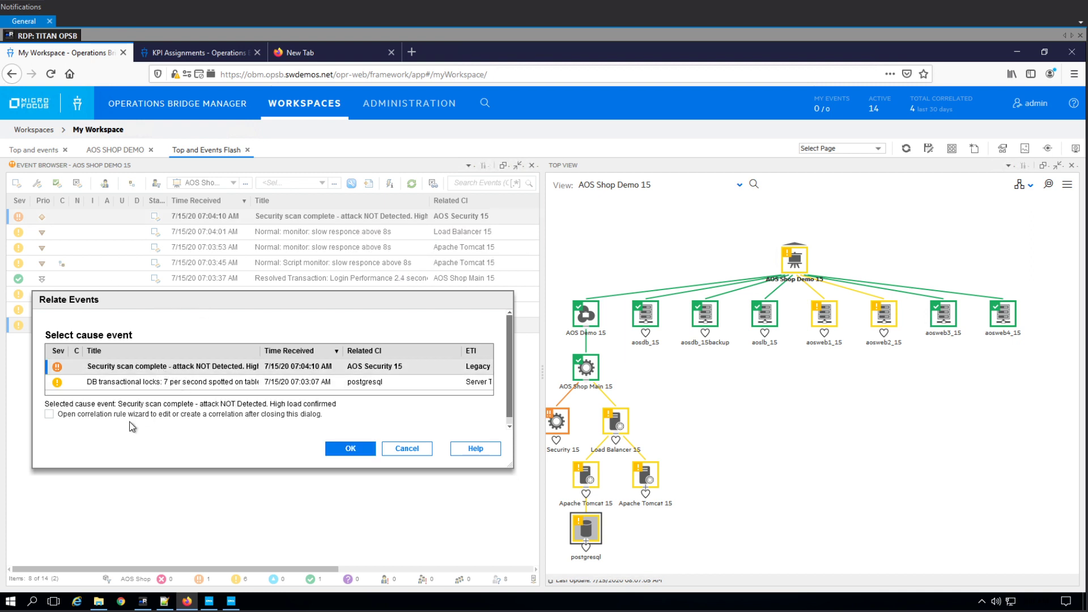
pyautogui.click(124, 416)
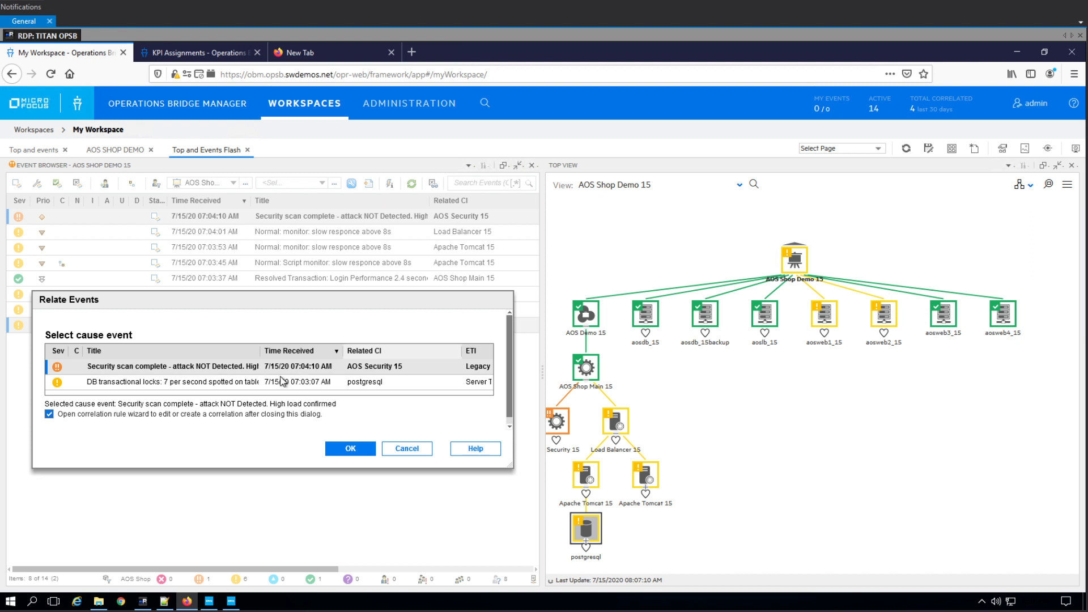
pyautogui.click(358, 450)
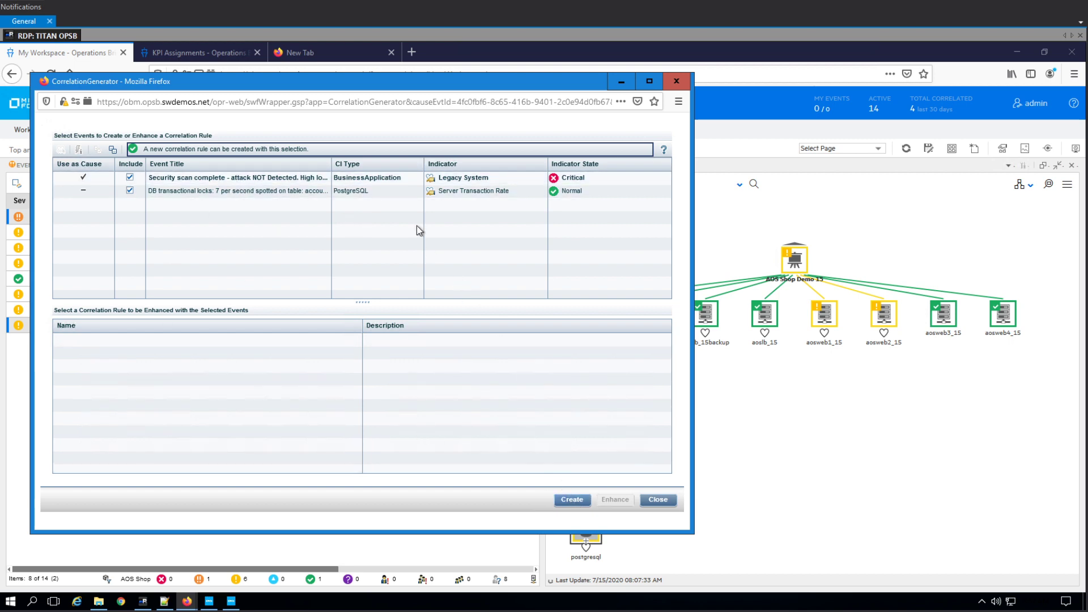
# Step: Create a new correlation rule from the two events with display name "1_shop_DB lock for step 3" and mark it active
pyautogui.click(574, 500)
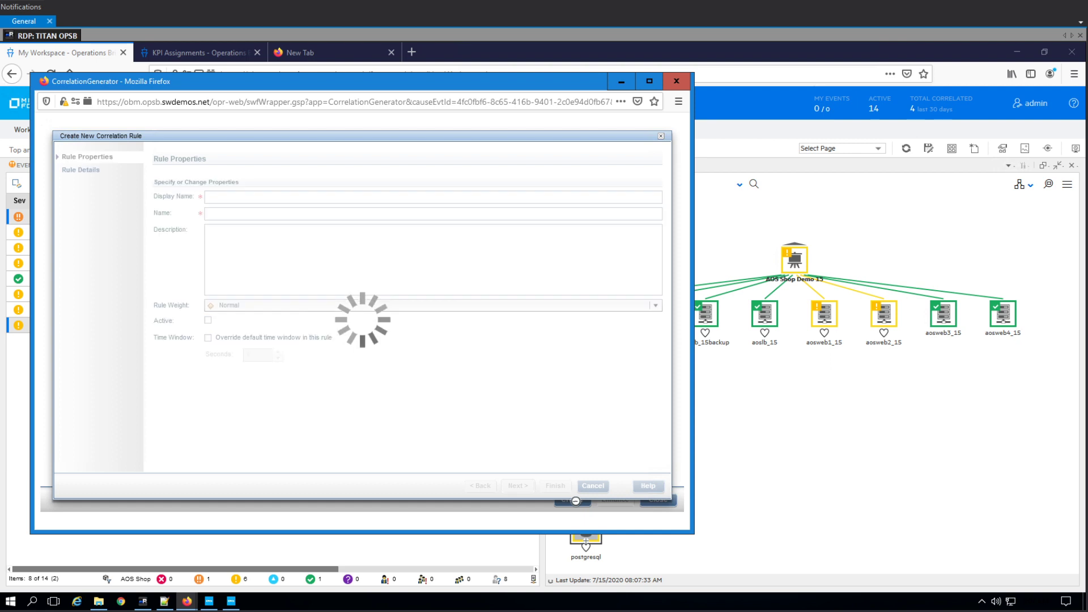
pyautogui.click(345, 197)
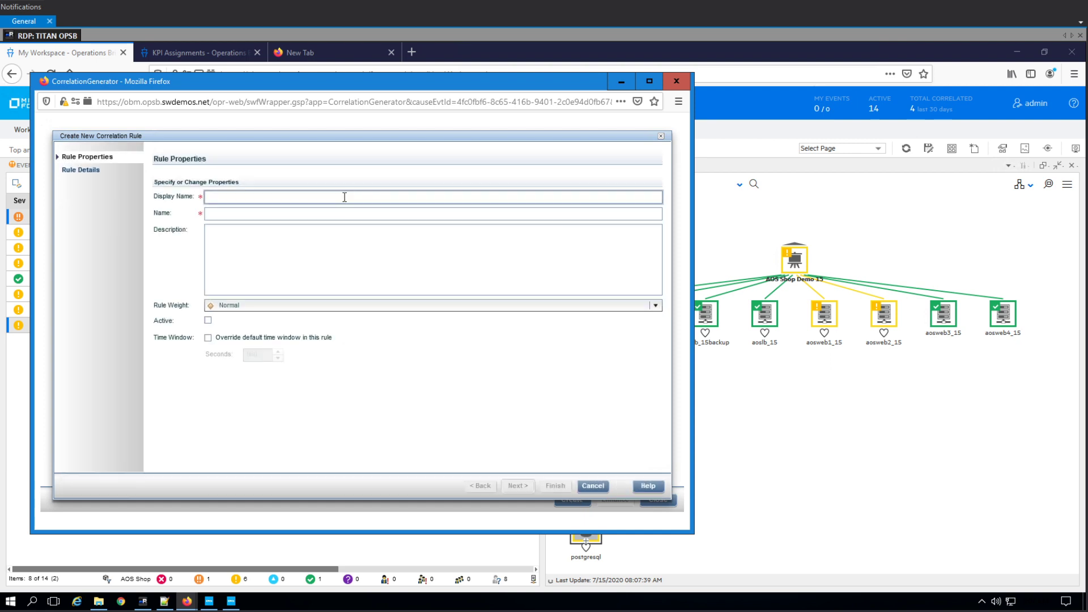
pyautogui.write('1')
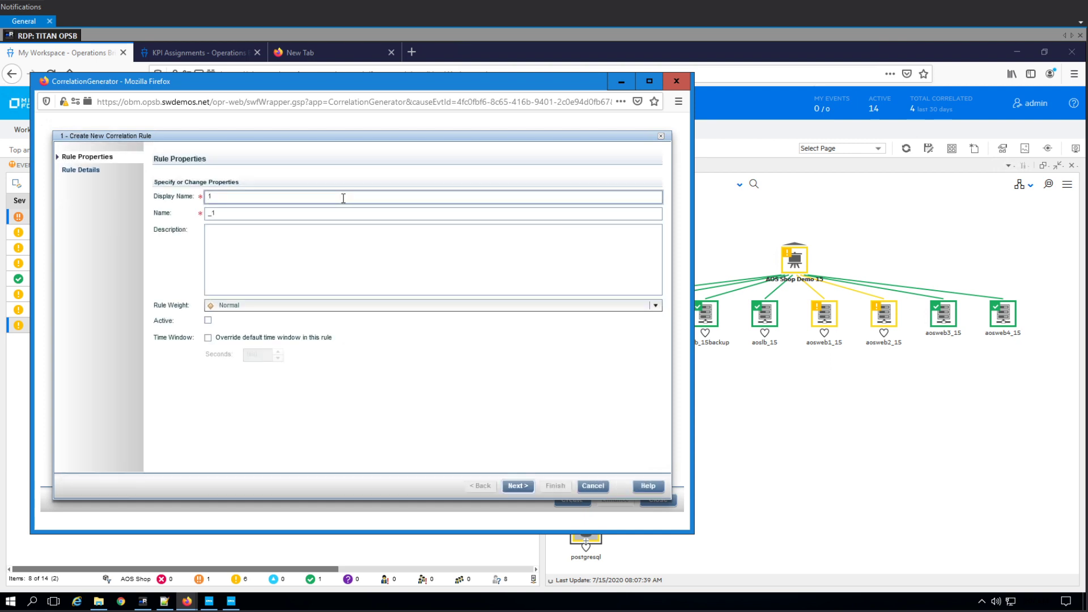
pyautogui.write('_shop')
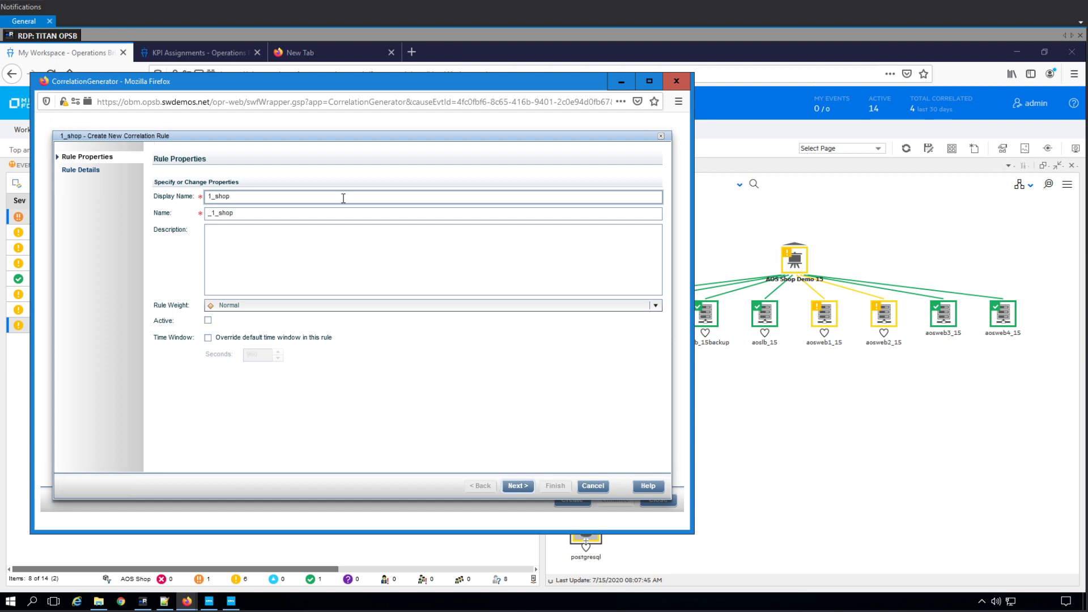
pyautogui.write('_')
pyautogui.write('DB I')
pyautogui.write('o')
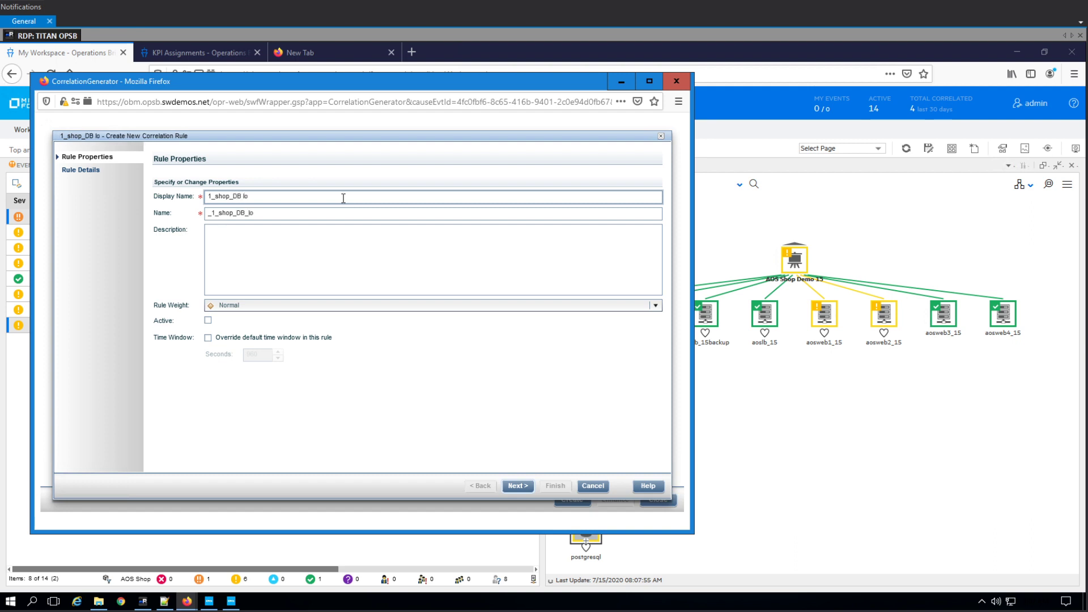
pyautogui.write('ck f')
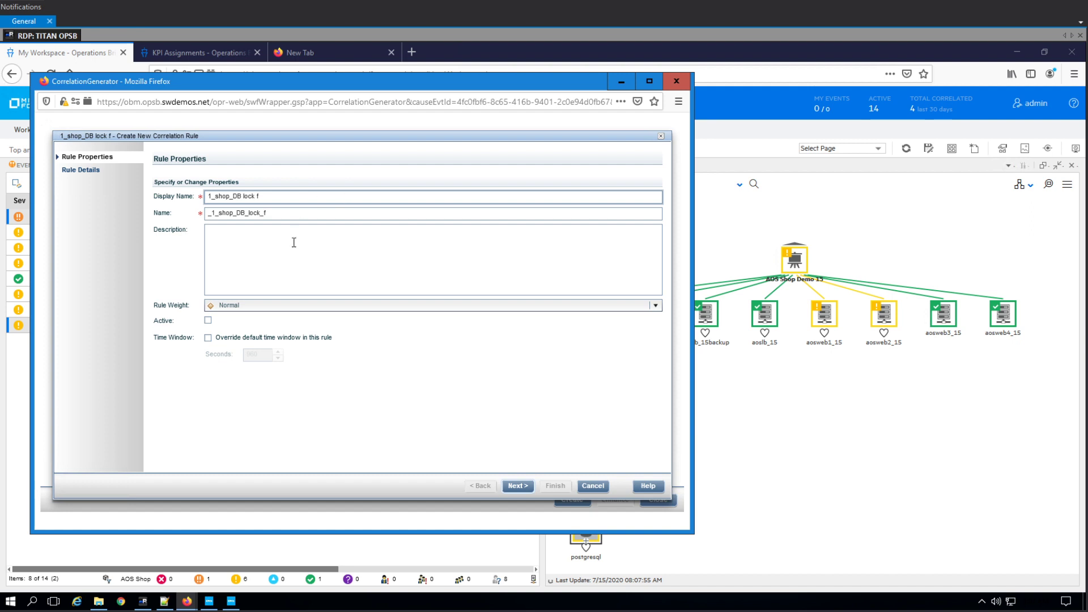
pyautogui.write('or st')
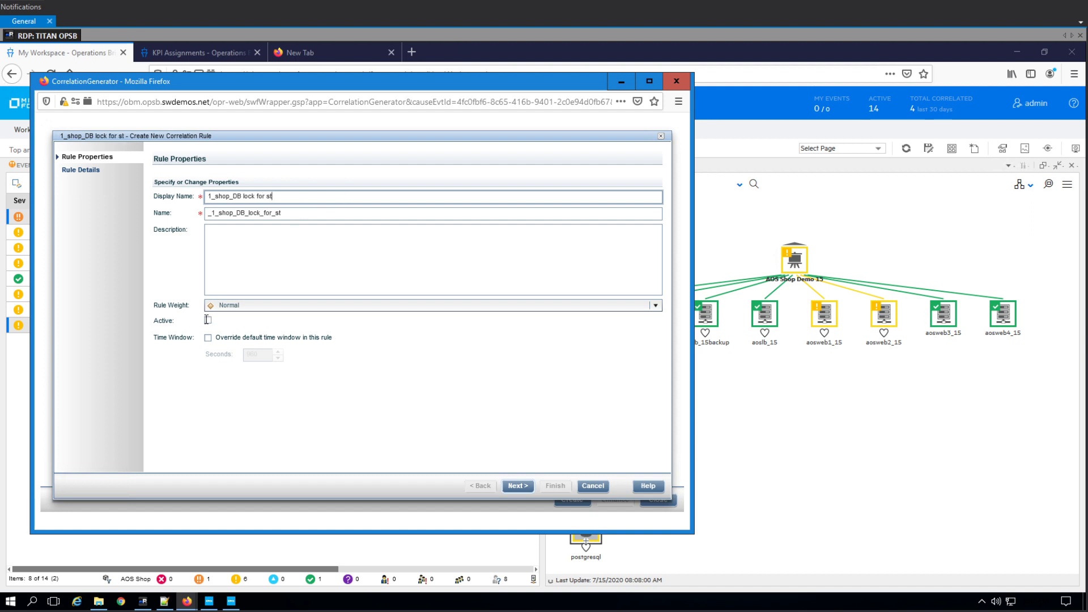
pyautogui.write('ep ')
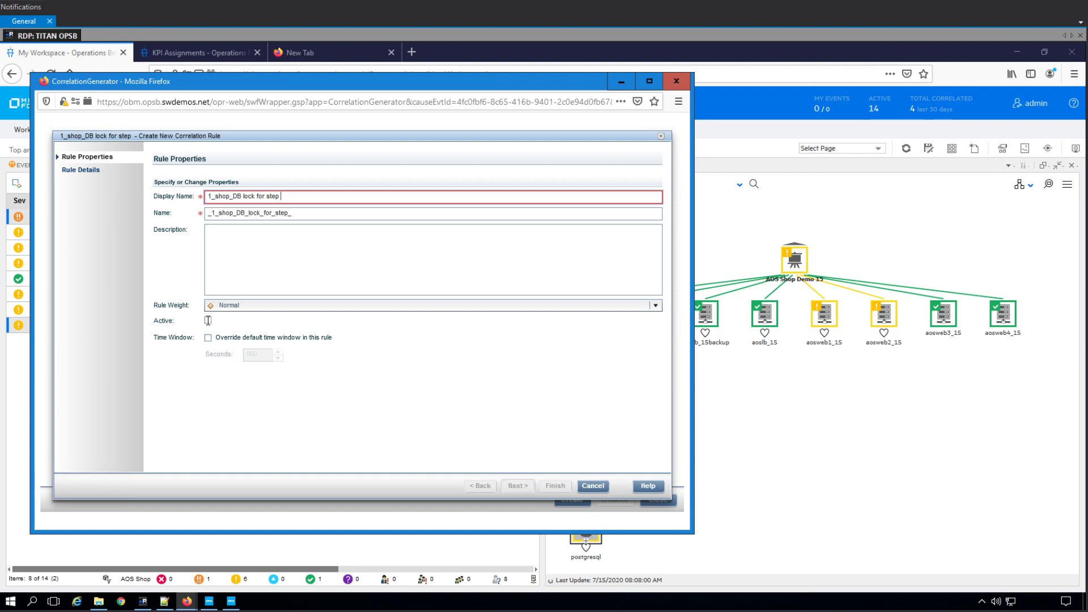
pyautogui.write('3')
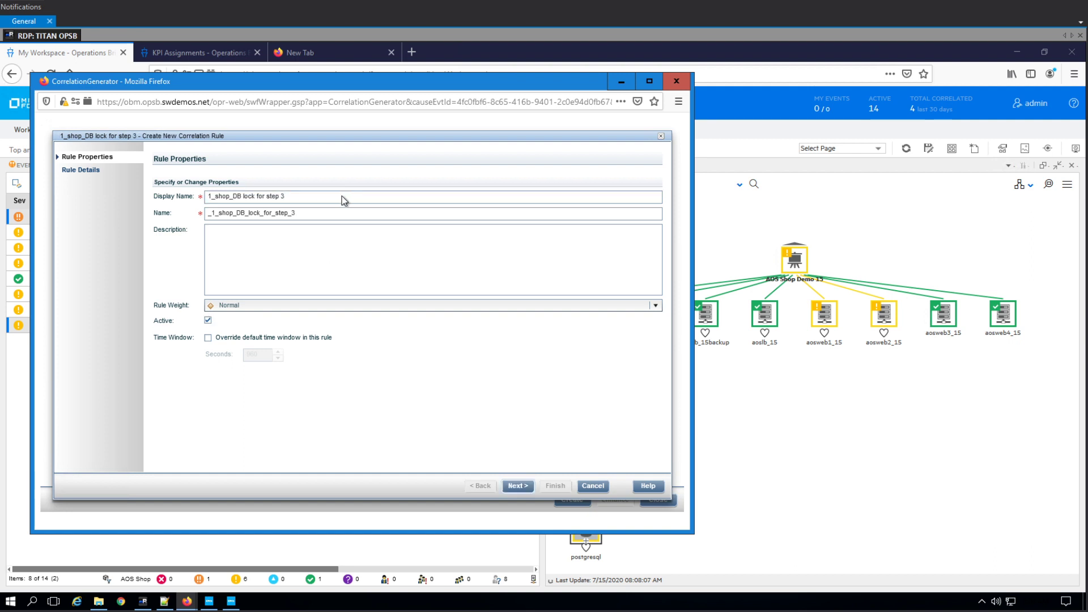
# Step: Accept the rule details, finish the DB lock correlation rule and close the Correlation Generator
pyautogui.click(518, 485)
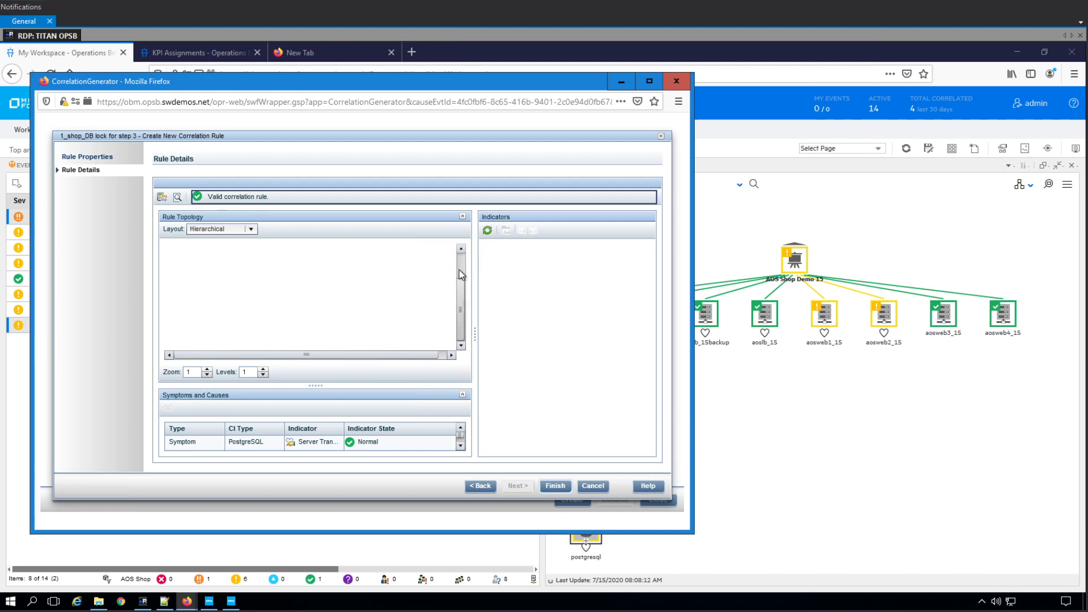
pyautogui.click(558, 488)
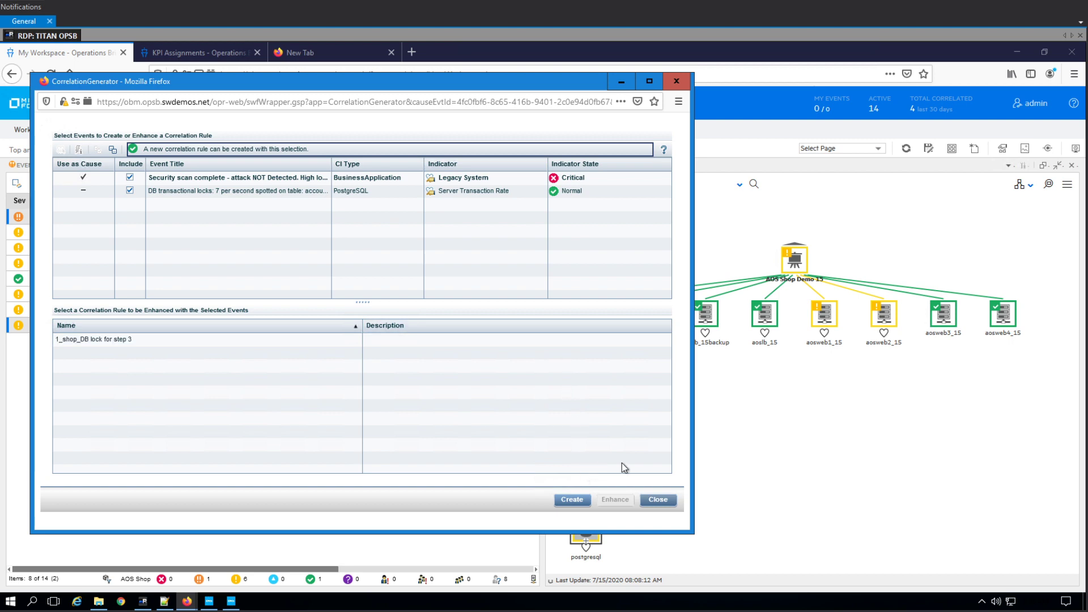
pyautogui.click(657, 500)
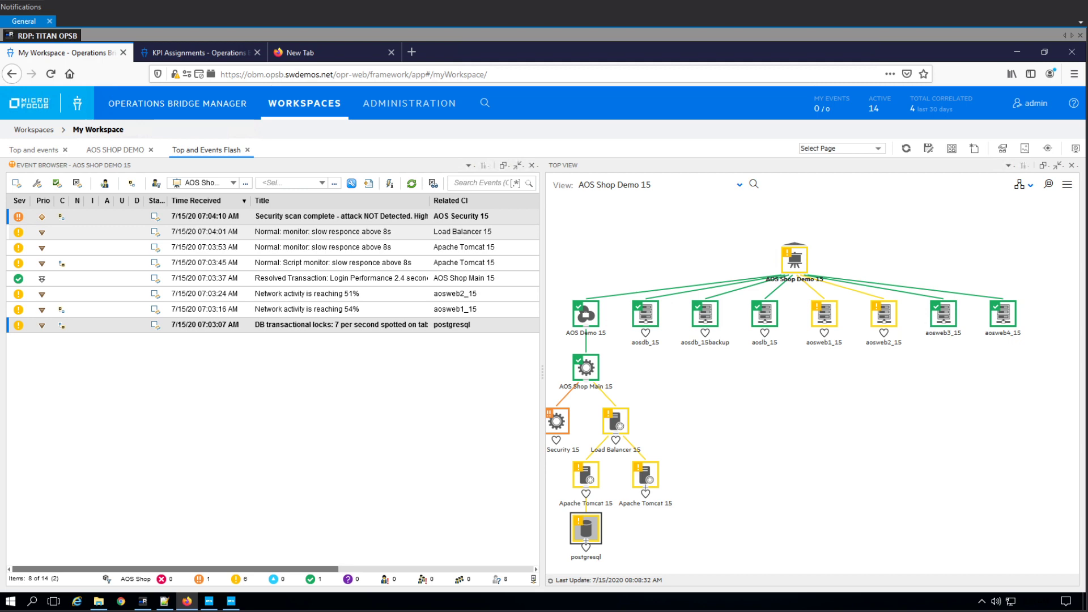
# Step: Switch to the mRemoteNG OBM terminal and send the Minor security scan, "DB backup restore via automation started" and "DB backup restore activity detected" events
pyautogui.click(146, 601)
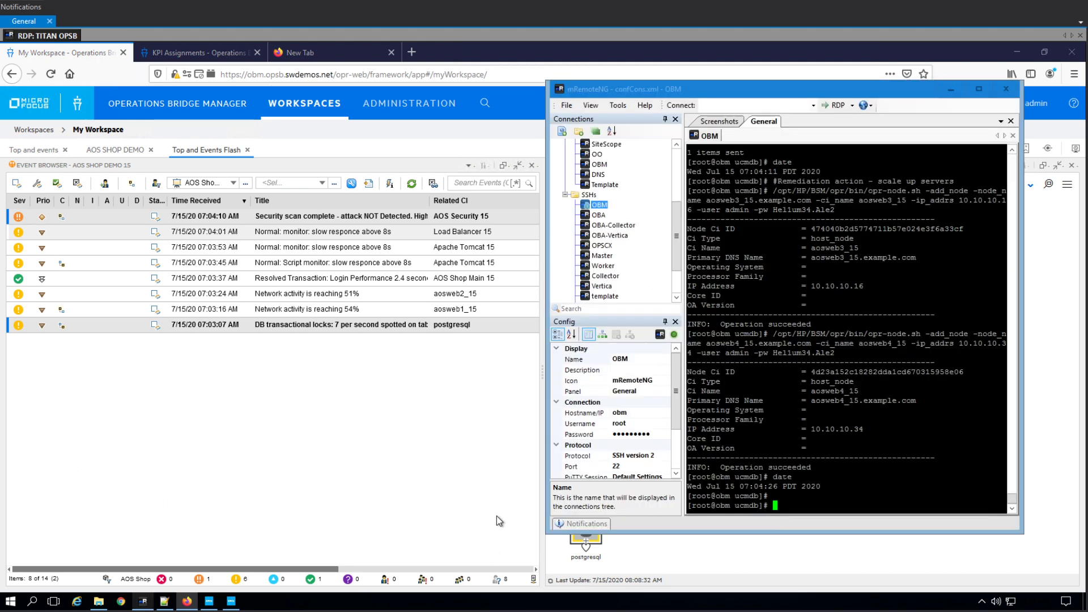
pyautogui.rightClick(893, 401)
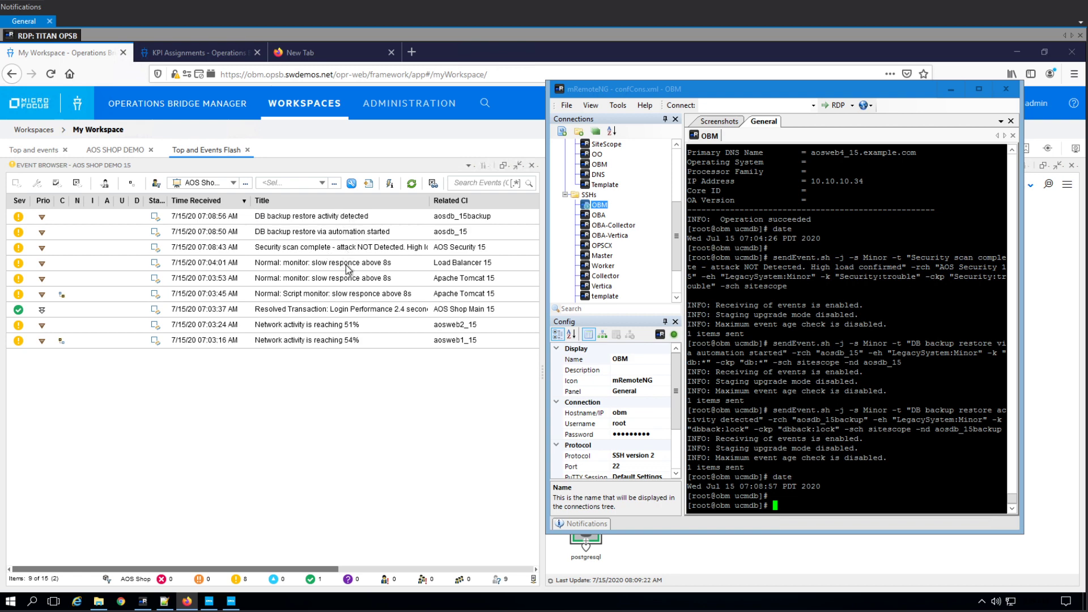
# Step: Return to the event browser and, on the AOS SHOP DEMO page, relate both DB backup restore events to the "Security scan complete" event as cause
pyautogui.click(346, 218)
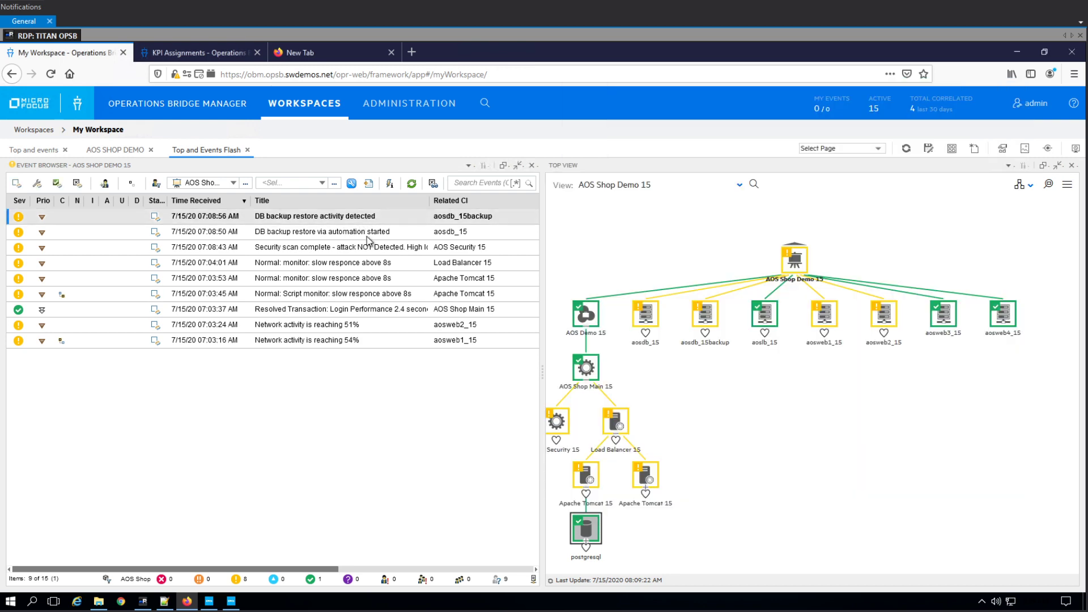
pyautogui.click(142, 151)
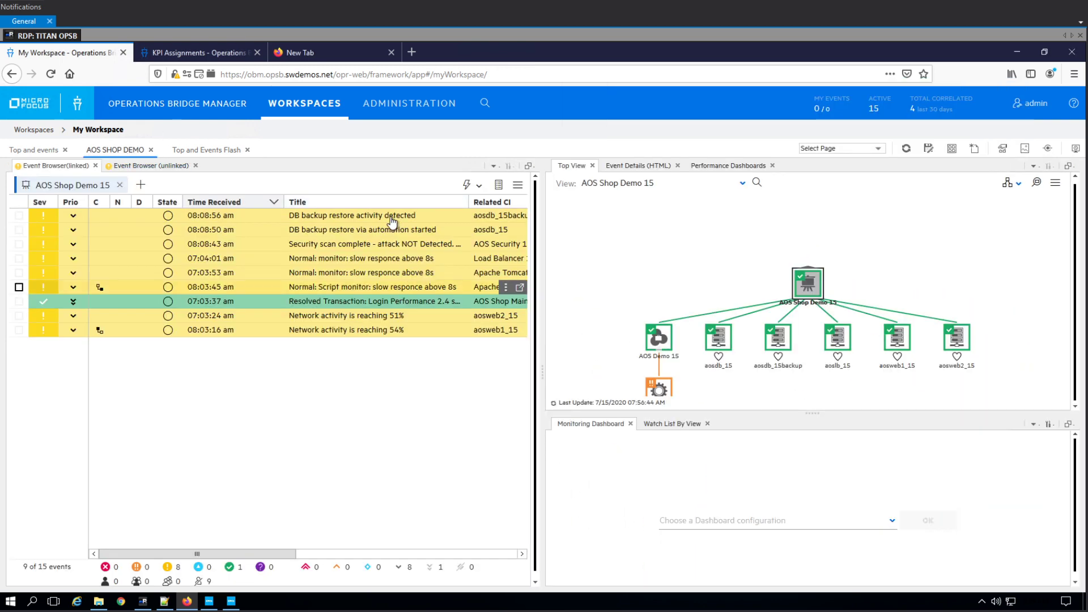
pyautogui.click(260, 219)
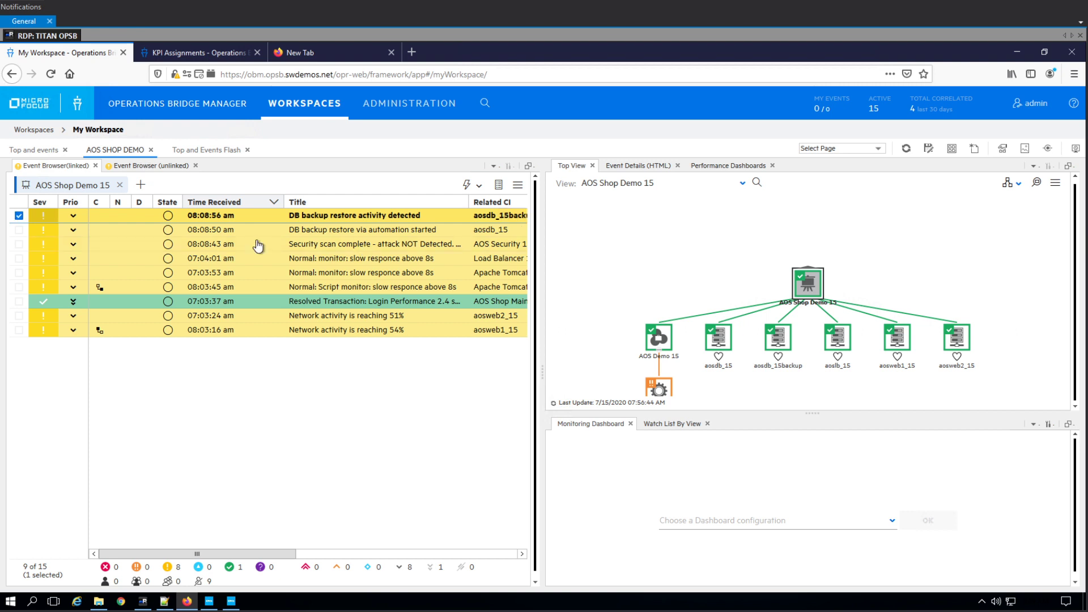
pyautogui.keyDown('shift'); pyautogui.click(359, 247); pyautogui.keyUp('shift')
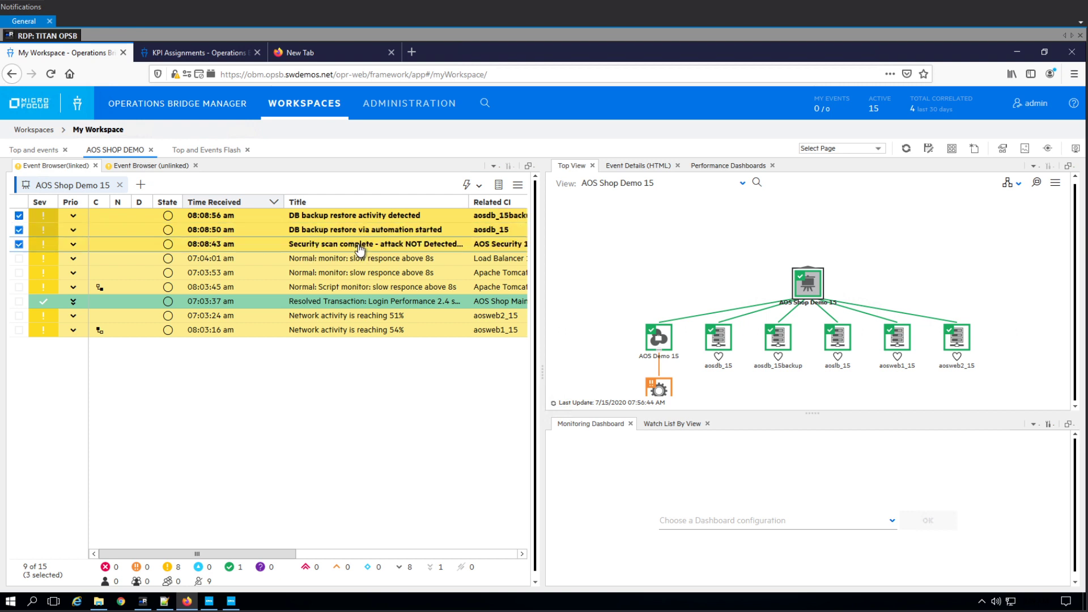
pyautogui.rightClick(359, 245)
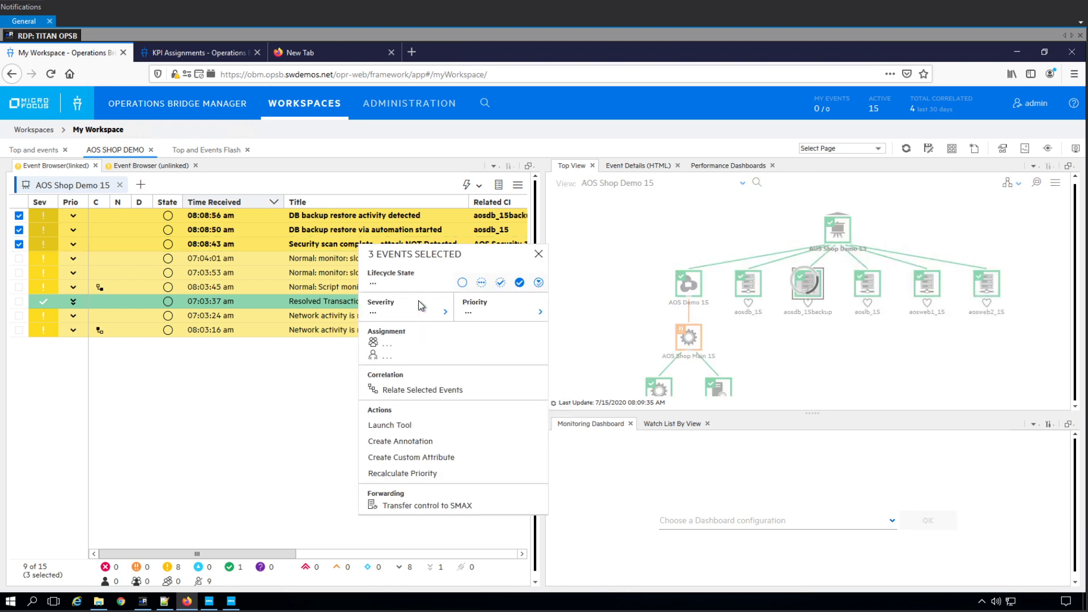
pyautogui.click(428, 395)
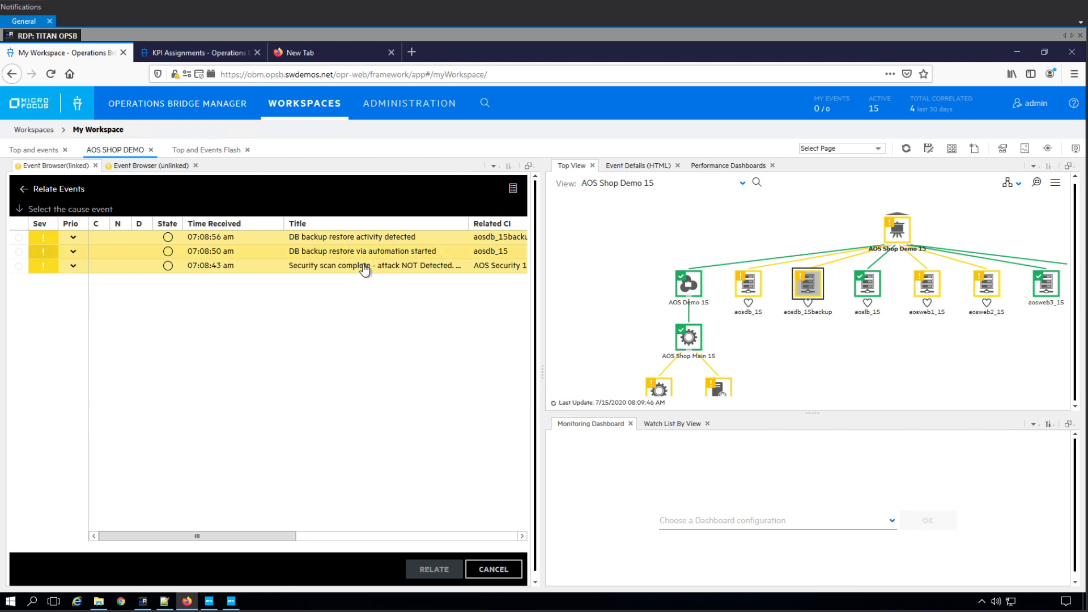
pyautogui.click(219, 266)
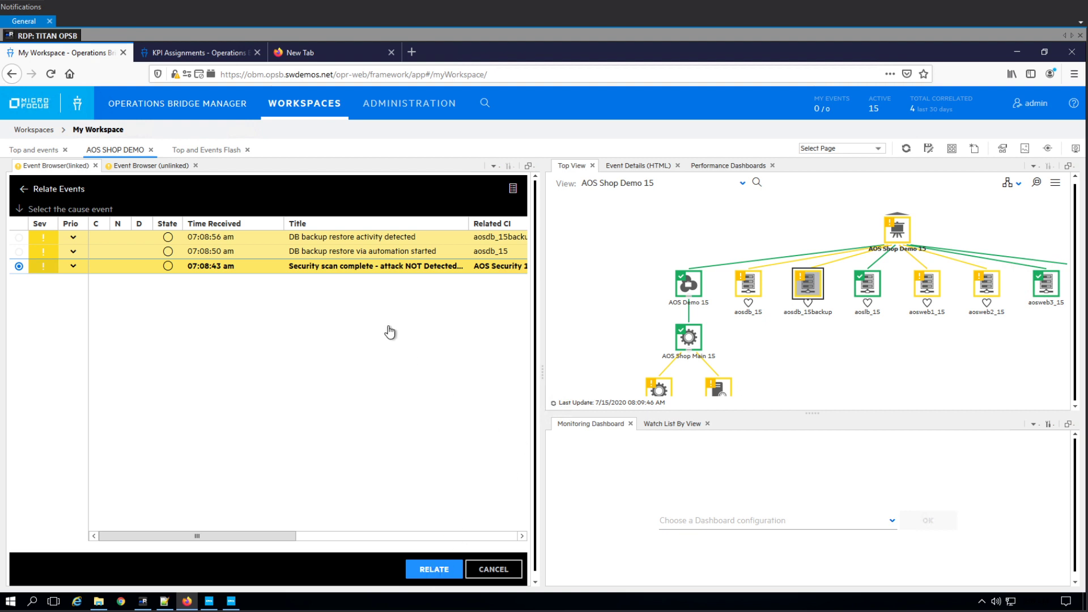
pyautogui.click(449, 568)
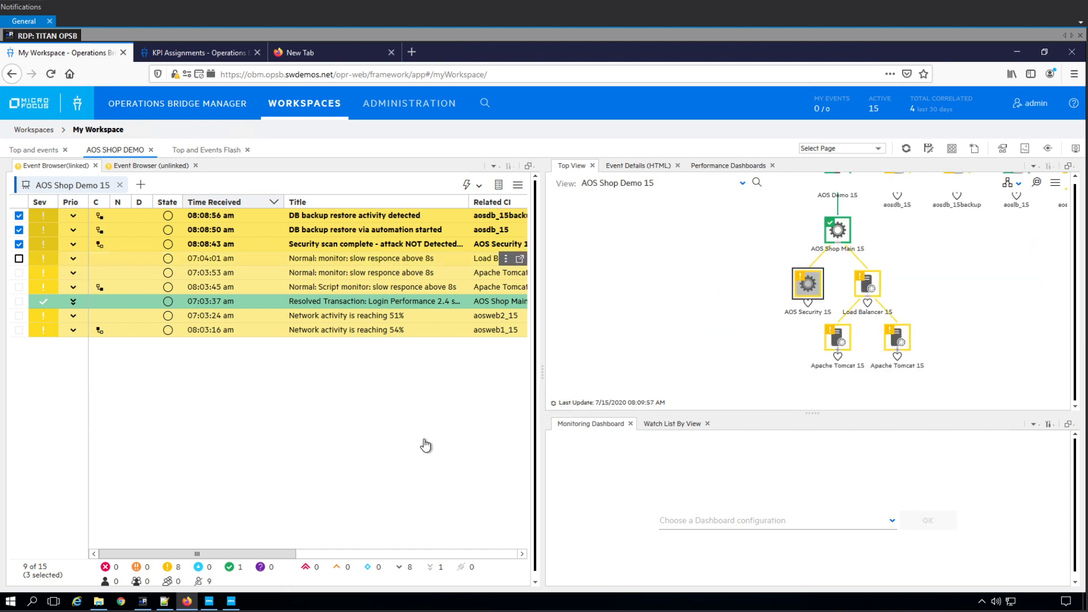
# Step: Switch to the mRemoteNG OBM terminal and send Normal events for users, DB transactional locks, and network activity at 12% on aosweb1_15 and 16% on aosweb2_15
pyautogui.click(149, 604)
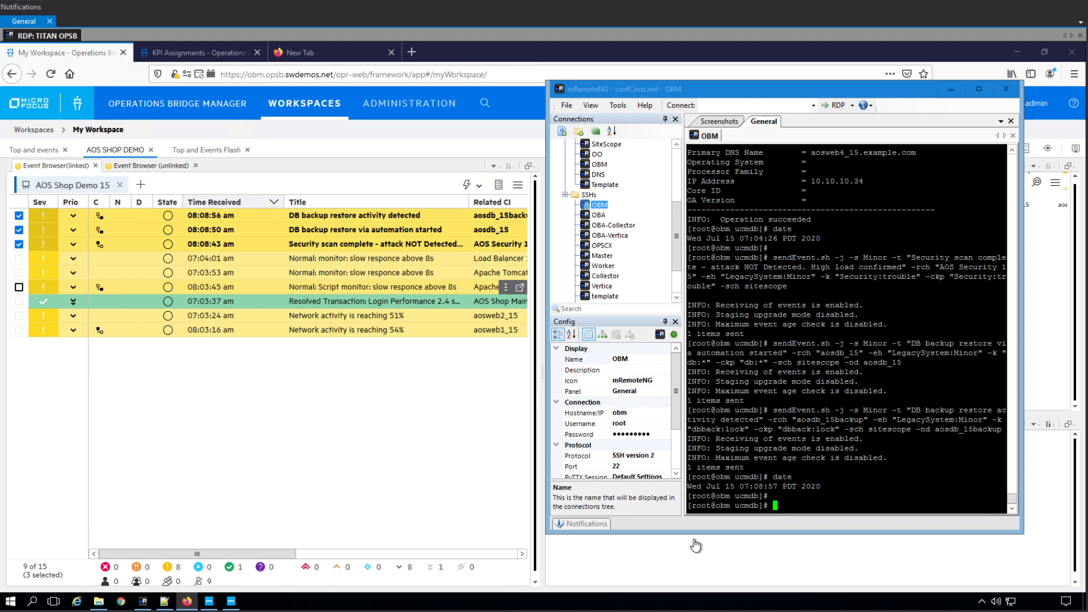
pyautogui.press('shift+Insert')
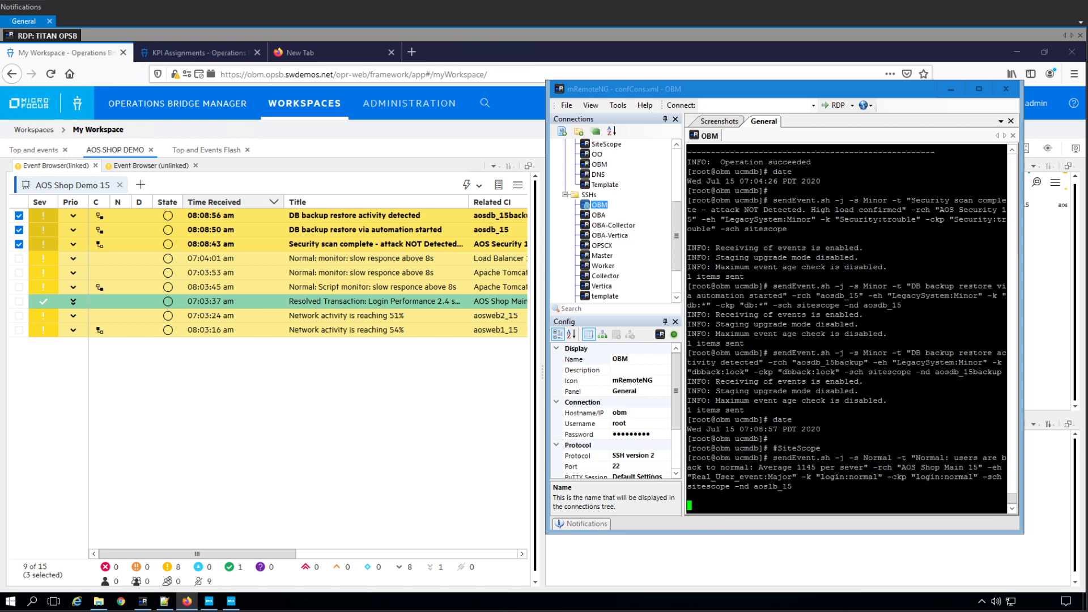
pyautogui.write('sendEvent.sh -j -s Normal -t "Normal: DB transactional locks: 7 per second spotted on table: account_cnt" -rch "aosdb_15.example.com" -eh "ServerTransactionRate:Normal" -k "db:aosdb_15:normal" -ckp "db:aosdb_15:normal" -sch sitescope  -nd "aosdb_15.example.com"')
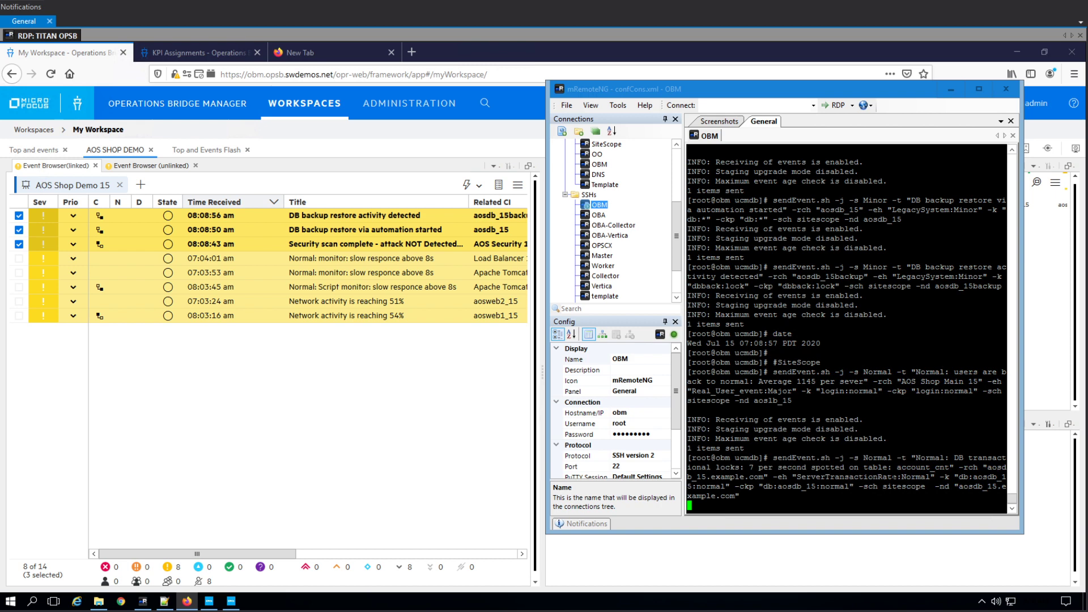
pyautogui.write('#NNMI sendEvent.sh -j -s Normal -t "Network activity is back to normal 12%" -rch "aosweb1_15.example.com" -eh "Network:Normal" -k "network:aosweb1_15:*" -ckp "network:aosweb1_15:*" -sch nnmi -nd "aosweb1_15.example.com"')
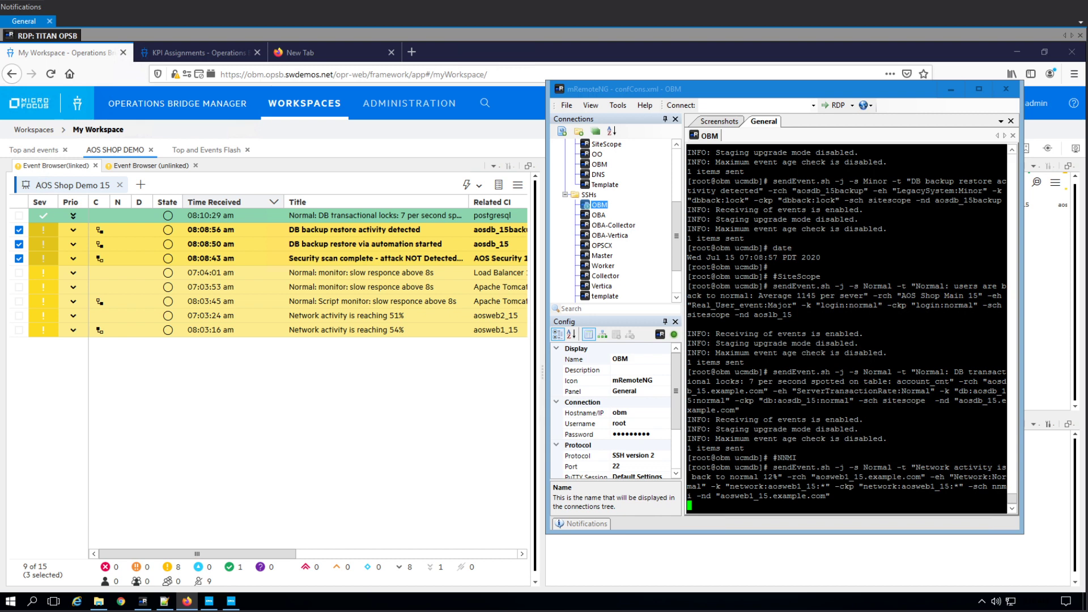
pyautogui.write('sendEvent.sh -j -s Normal -t "Network activity is back to normal 16%" -rch "aosweb2_15.example.com" -eh "Network:Normal" -k "network:aosweb2_15:*" -ckp "network:aosweb2_15:*" -sch nnmi -nd "aosweb2_15.example.com"')
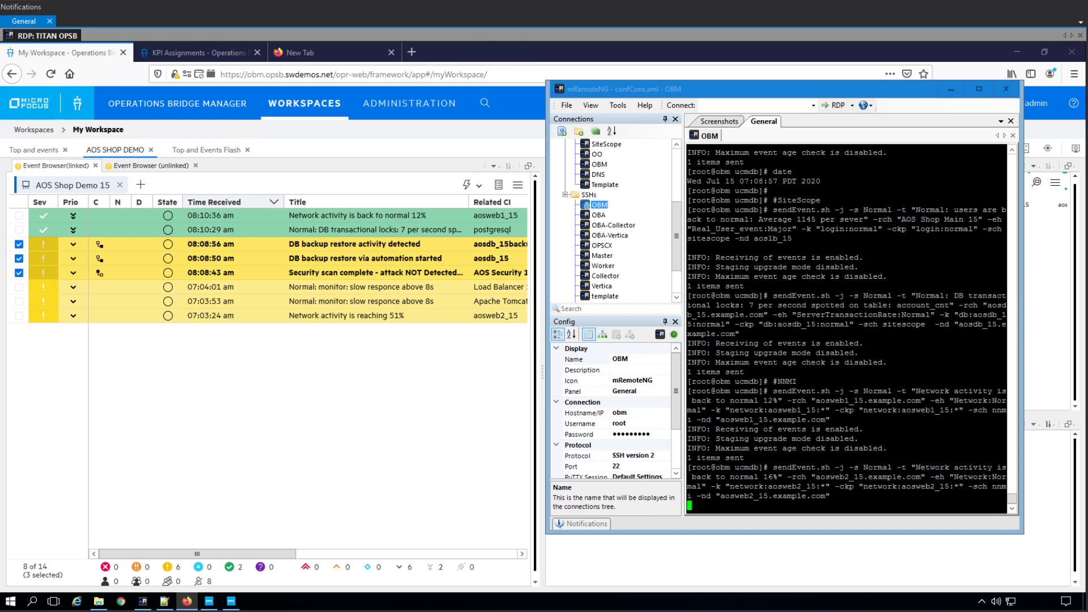
# Step: Send the Normal security scan event and the Resolved script monitor events for Apache Tomcat 15 on aosweb1_15 and aosweb2_15 and for Load Balancer 15
pyautogui.write('#SiteScope sendEvent.sh -j -s Normal -t "Normal: Security scan complete - attack NOT Detected. High load confirmed" -rch "AOS Security 15" -eh "LegacySystem:Normal" -k "Security:*" -ckp "Security:*" -sch sitescope')
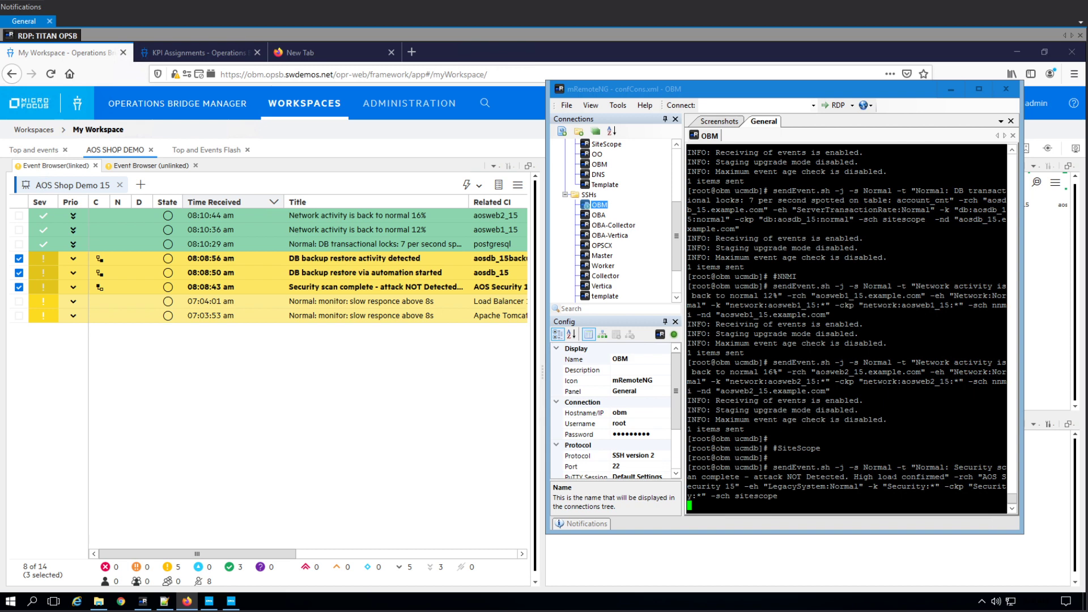
pyautogui.write('sendEvent.sh -j -s Normal -t "Resolved: Script monitor: slow responce above 10s " -rch "Apache Tomcat 15:aosweb1_15.example.com" -eh "LegacySystem:Normal" -k "response:aosweb1_15:normal" -ckp "response:aosweb1_15:normal" -sch sitescope -nd "aosweb1_15.example.com"')
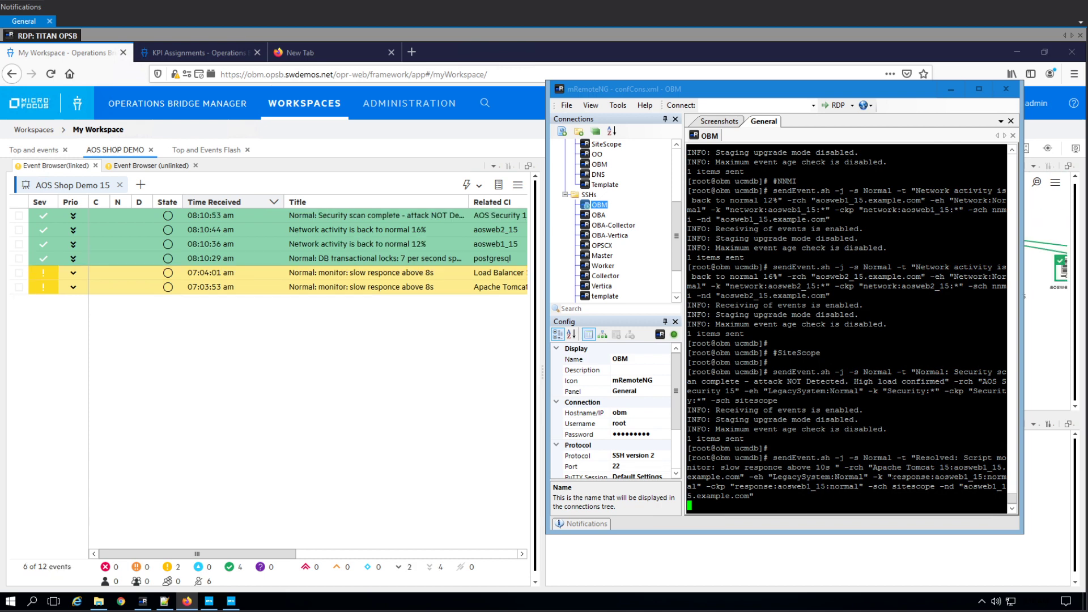
pyautogui.write('sendEvent.sh -j -s Normal -t "Resolved: Script monitor: slow responce above 10s " -rch "Apache Tomcat 15:aosweb2_15.example.com" -eh "LegacySystem:Normal" -k "responce:aosweb2_15:normal" -ckp "responce:aosweb2_15:normal" -sch sitescope -nd "aosweb2_15.example.com"')
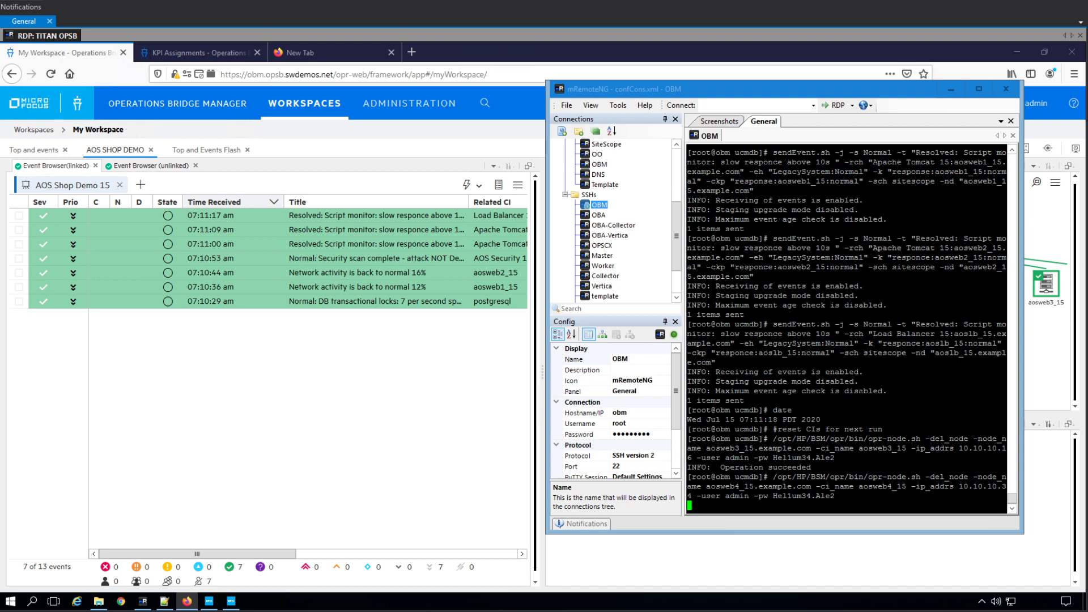
# Step: Delete the aosweb3_15 and aosweb4_15 nodes as admin with the account password, print the date and return to the event browser
pyautogui.write('date')
pyautogui.press('Return')
pyautogui.press('Return')
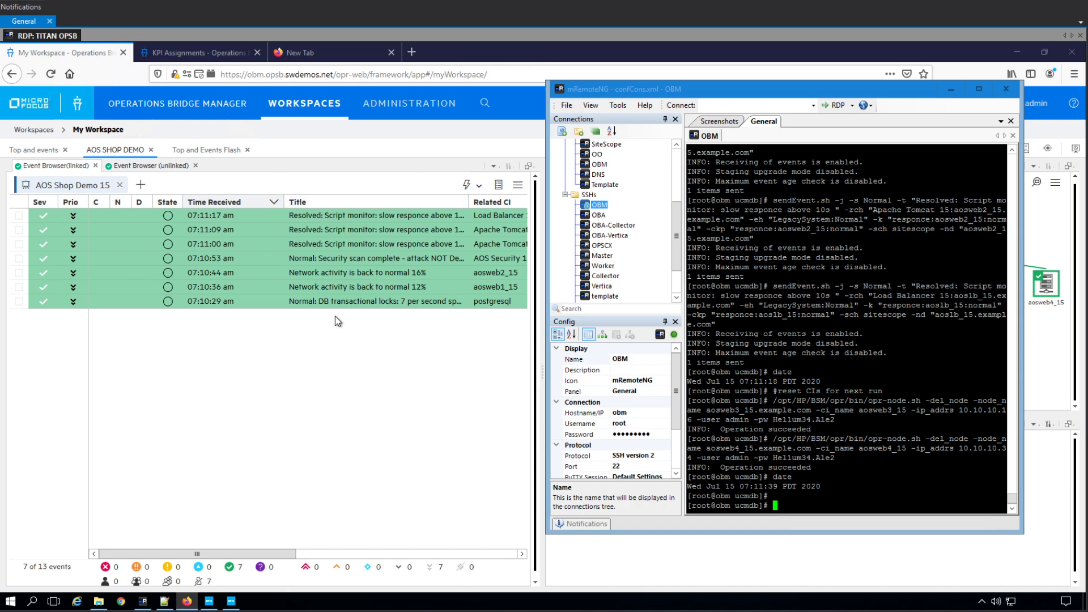
pyautogui.click(343, 333)
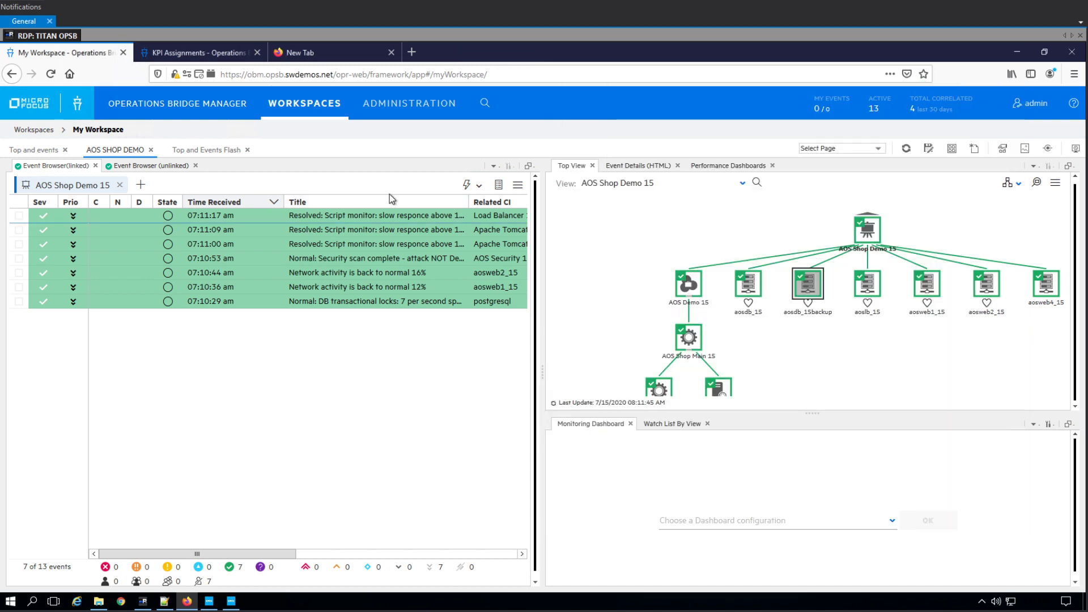